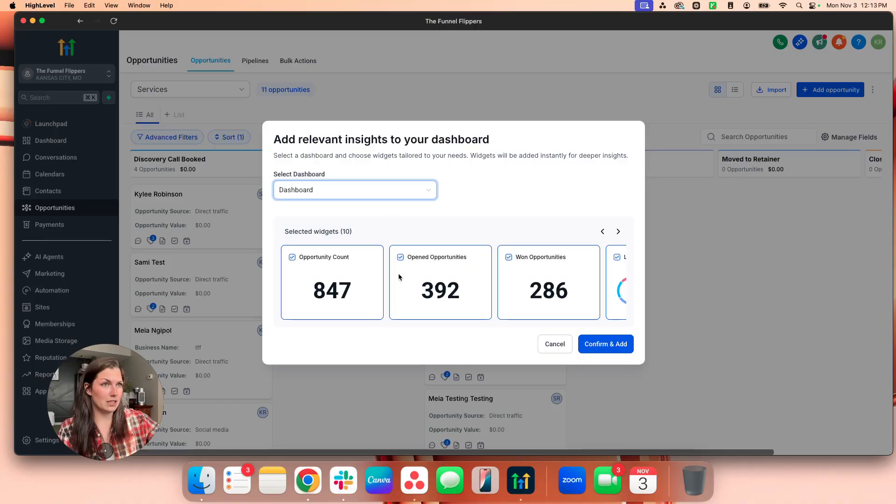
Try deselecting the Opportunity Revenue, Opportunity Counts and Lost Opportunities widgets in the dashboard insights, and cancel without adding any.
scroll(477, 270, right, 4)
scroll(477, 270, right, 10)
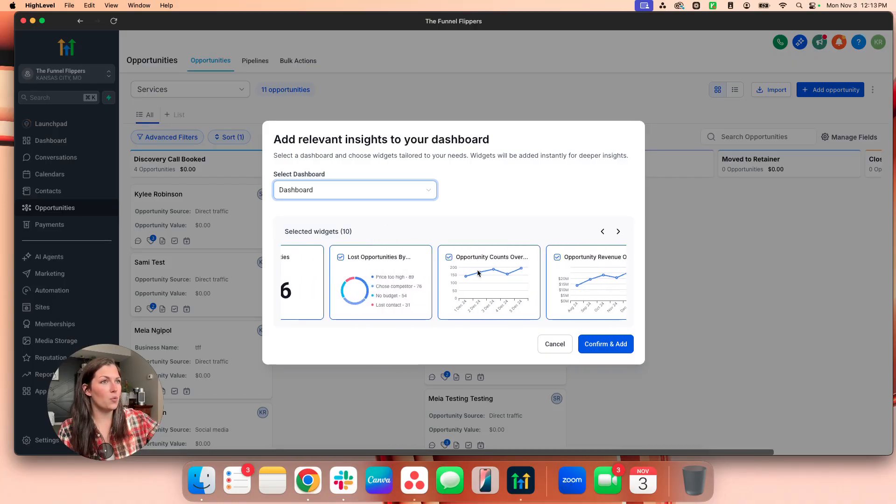
scroll(477, 272, left, 6)
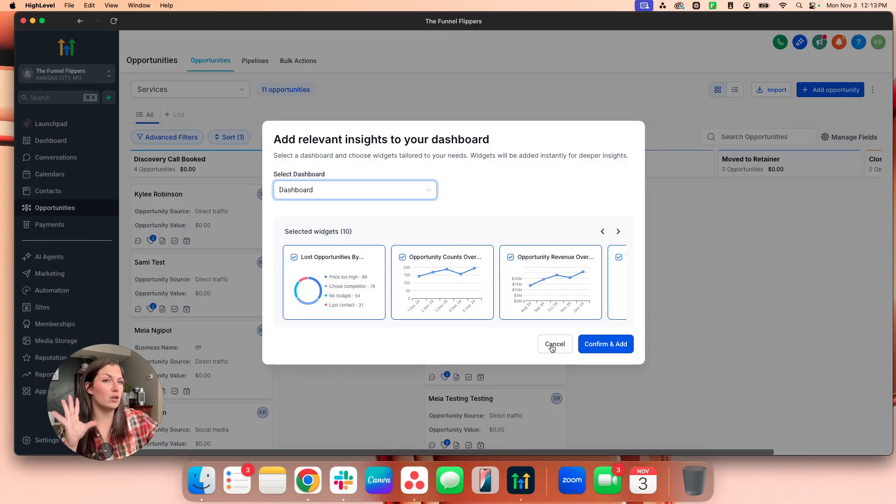
click(512, 260)
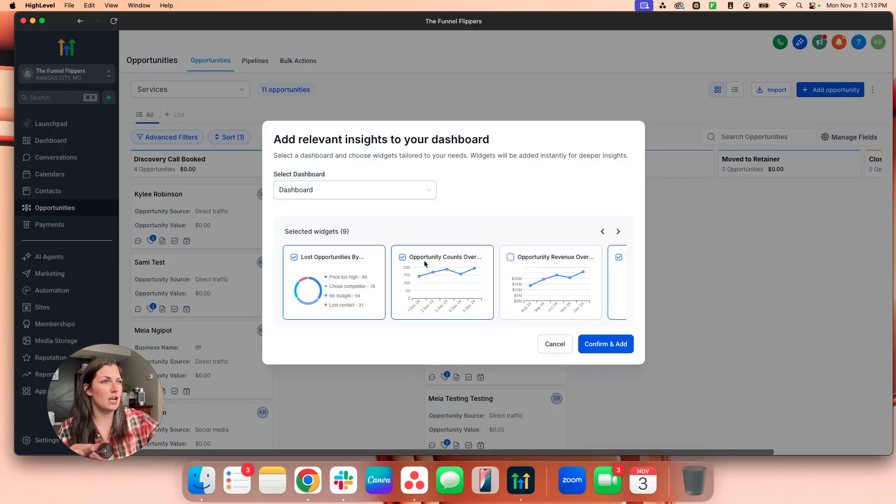
click(402, 257)
click(294, 257)
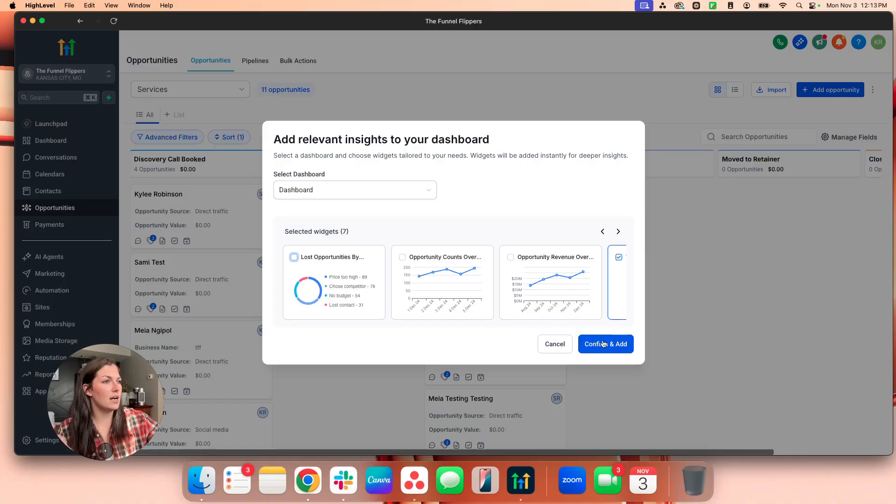
click(565, 345)
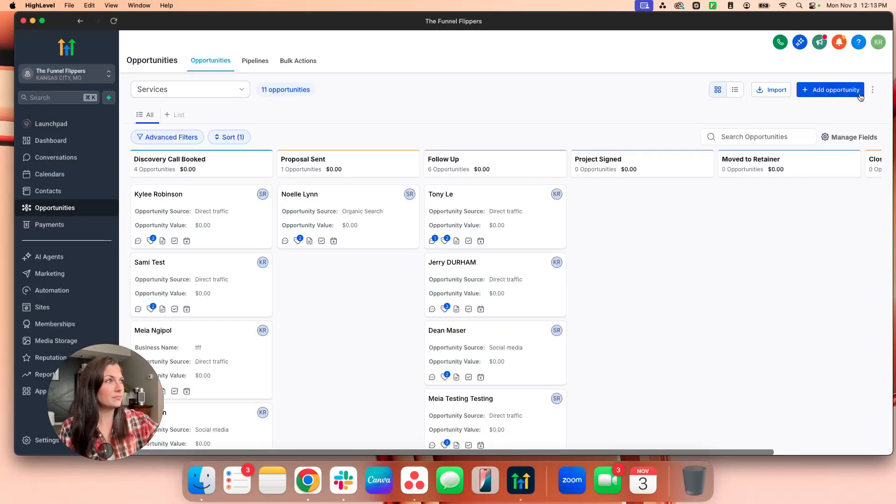
Open the opportunity card customisation, preview the Compact card layout, and switch back to the Default layout.
click(857, 138)
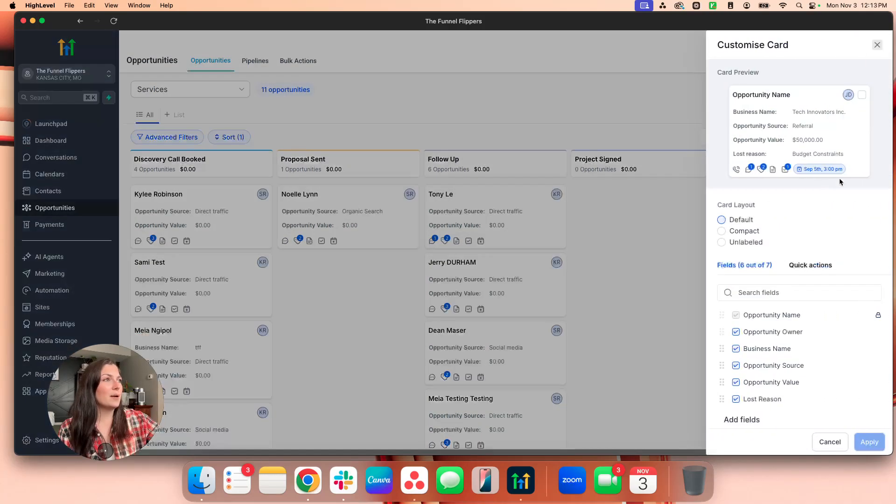
click(725, 231)
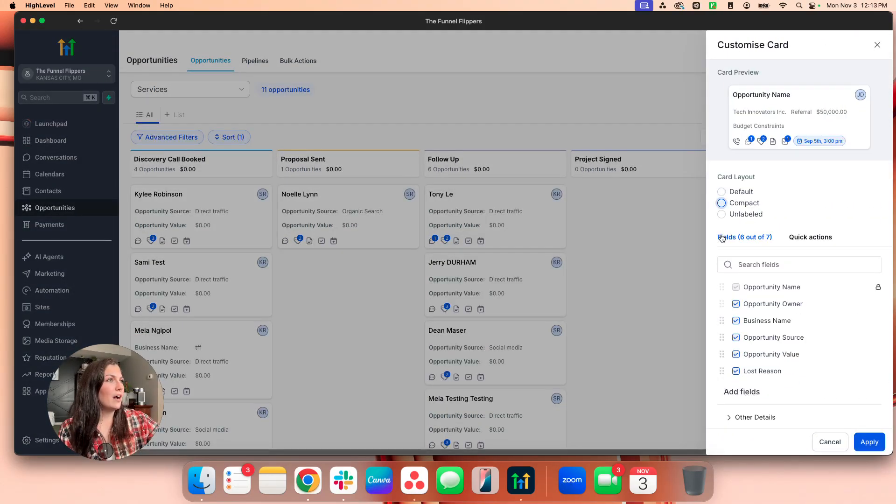
click(722, 192)
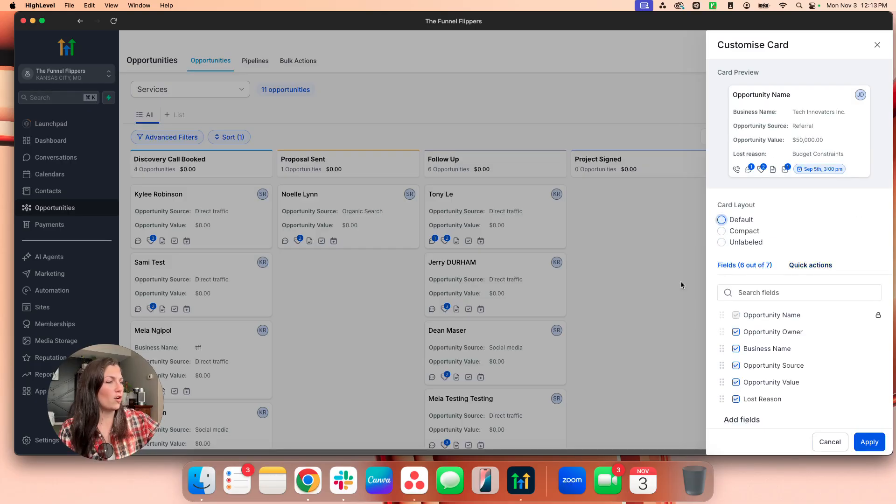
Add the Created On (EST) field from Other Details to the opportunity card.
scroll(753, 358, down, 3)
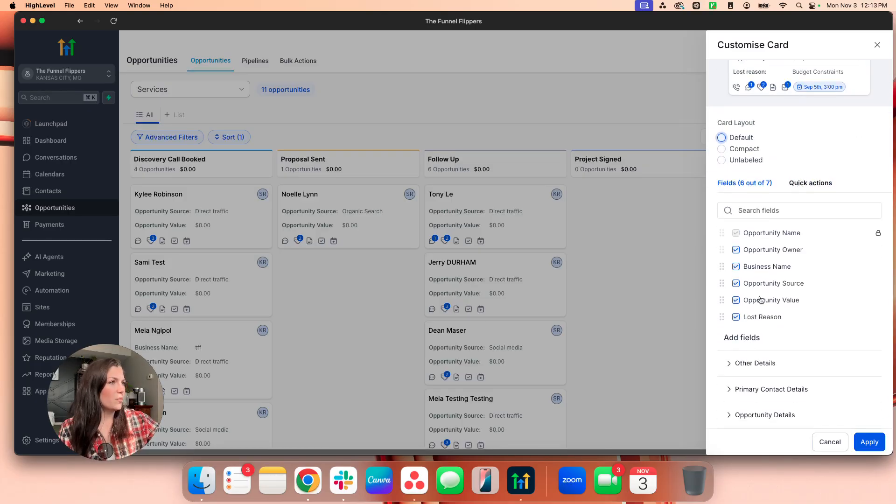
click(750, 367)
scroll(789, 326, down, 3)
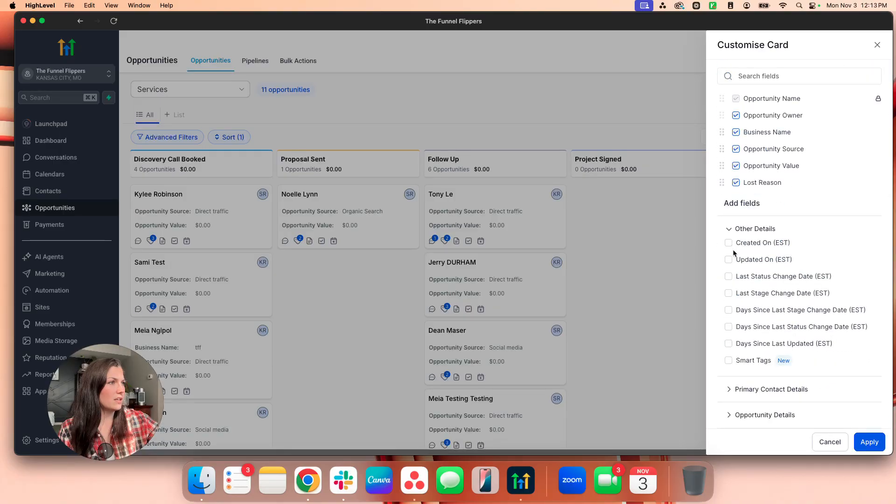
click(734, 243)
Expand the Primary Contact Details and Opportunity Details groups to review the fields available for the card.
click(762, 390)
scroll(766, 374, down, 4)
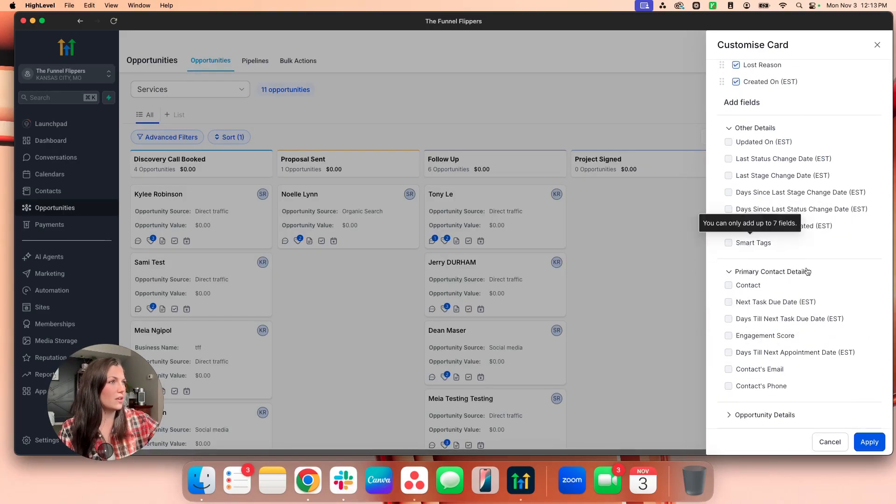
scroll(741, 273, up, 1)
scroll(743, 290, down, 1)
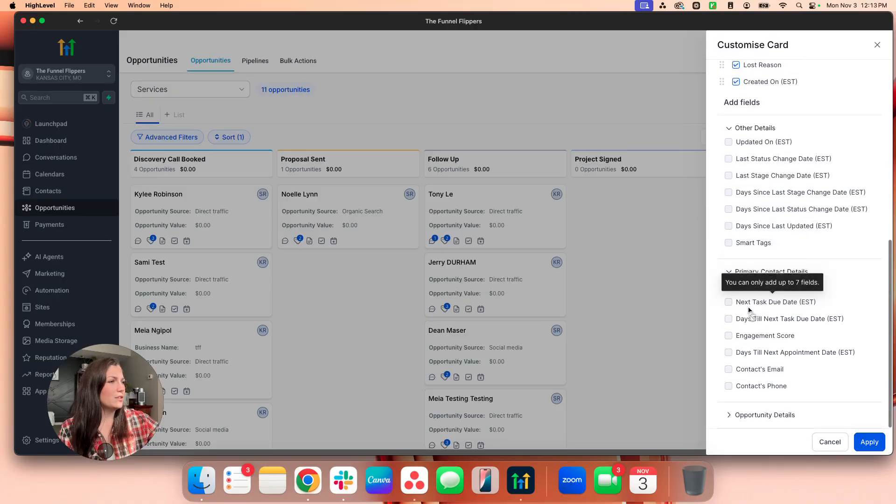
click(761, 420)
scroll(766, 354, down, 2)
scroll(766, 353, up, 8)
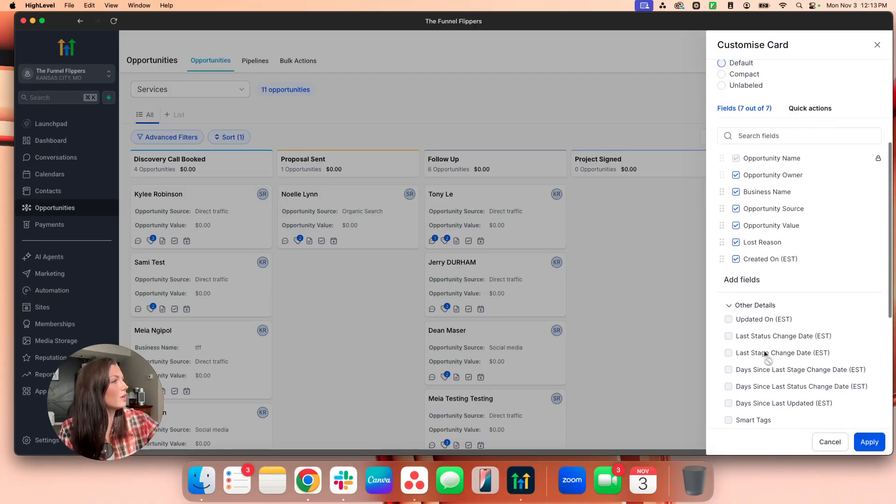
Remove the Created On (EST) and Lost Reason fields from the opportunity card and add Smart Tags.
click(737, 281)
click(737, 262)
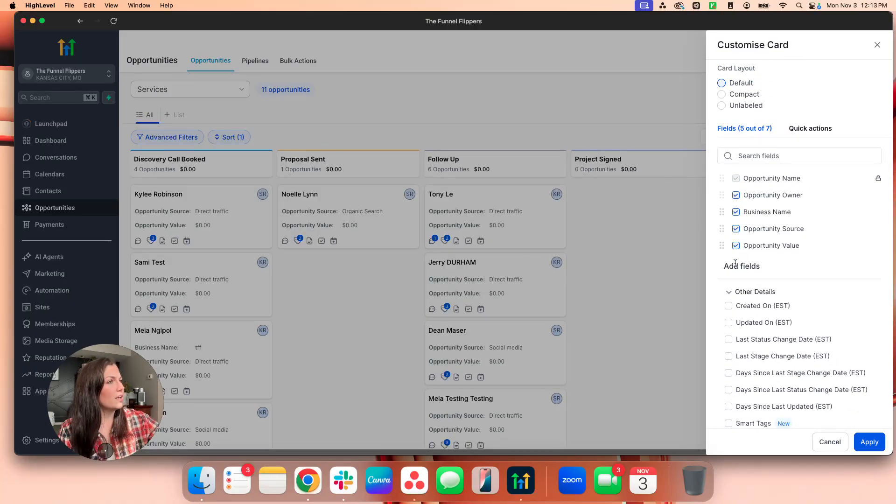
scroll(736, 317, down, 5)
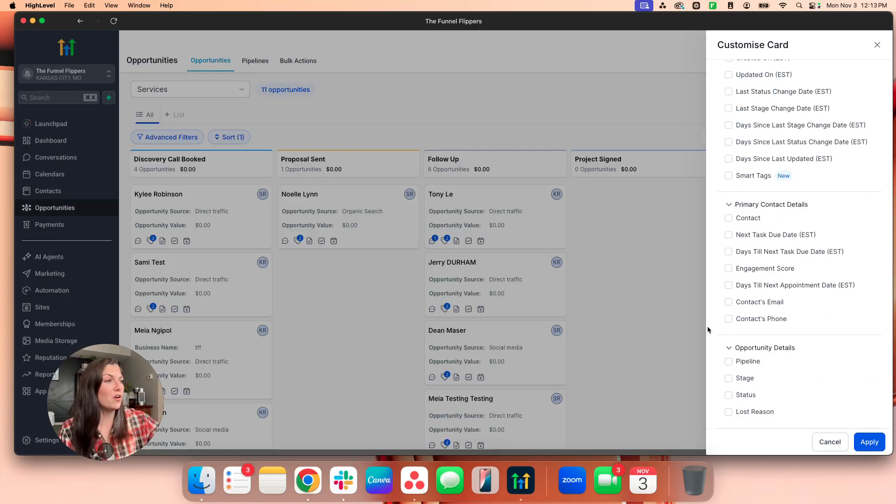
scroll(745, 375, up, 3)
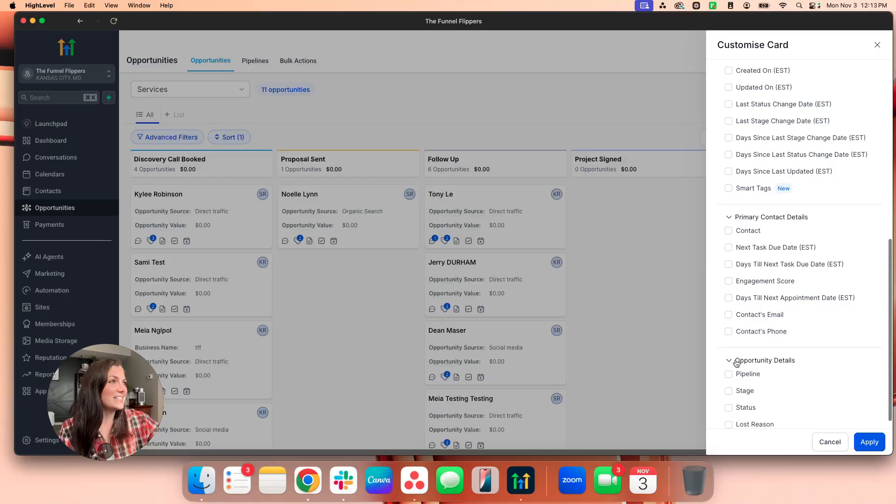
click(729, 236)
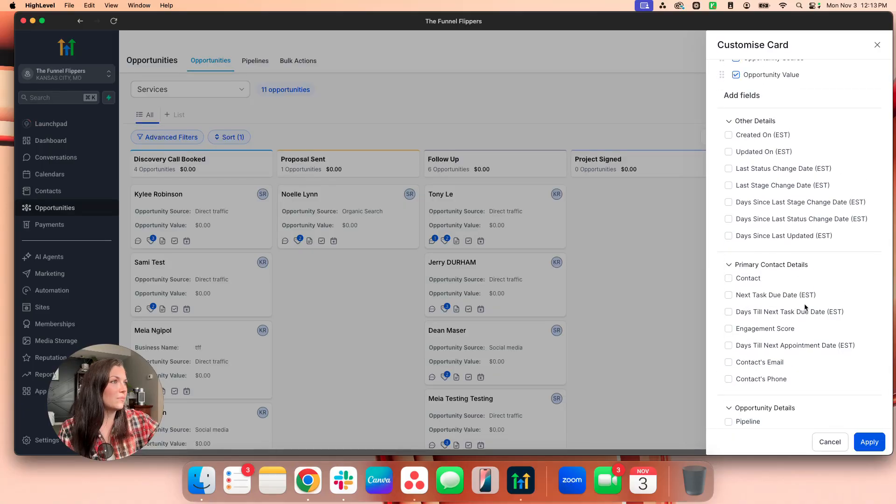
scroll(794, 298, up, 10)
scroll(805, 308, up, 2)
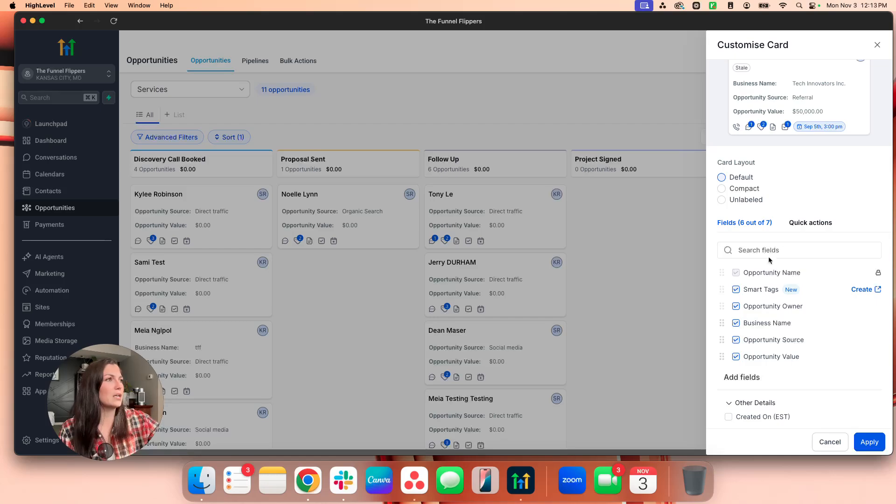
Review the card's quick actions and apply the card customisation to the Services pipeline.
click(804, 225)
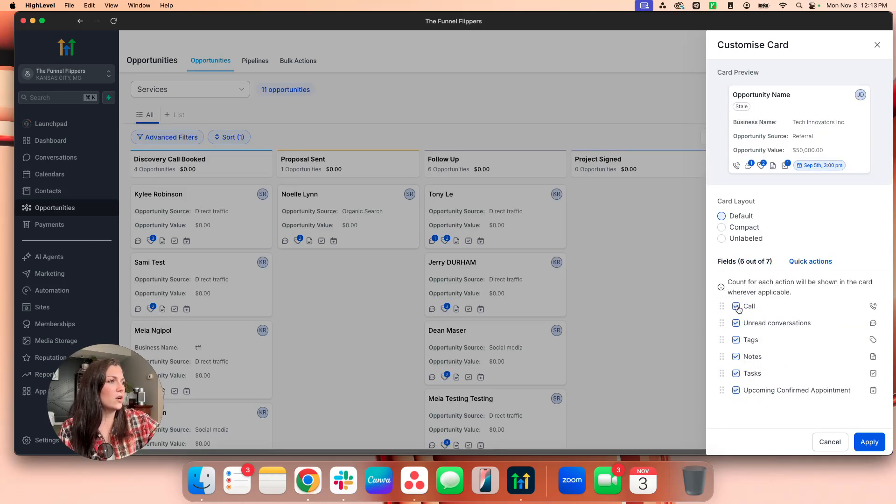
mouse_move(722, 374)
mouse_down()
mouse_move(724, 314)
mouse_move(726, 377)
mouse_up()
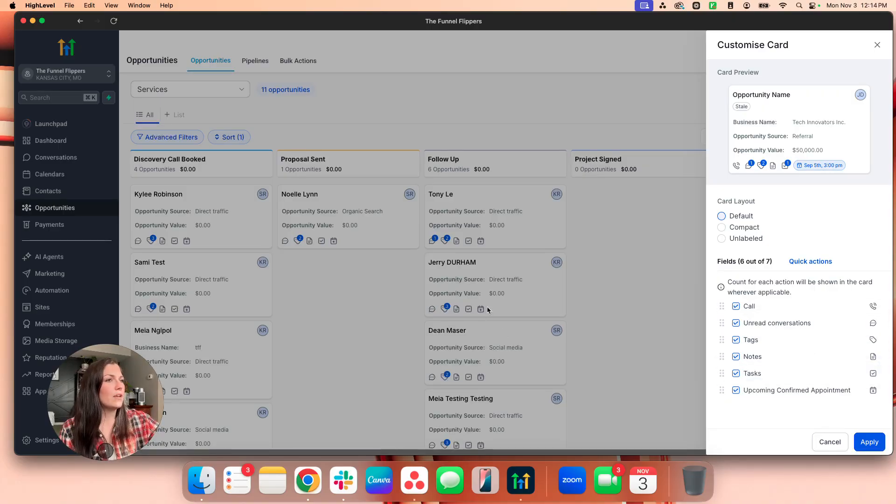
click(869, 444)
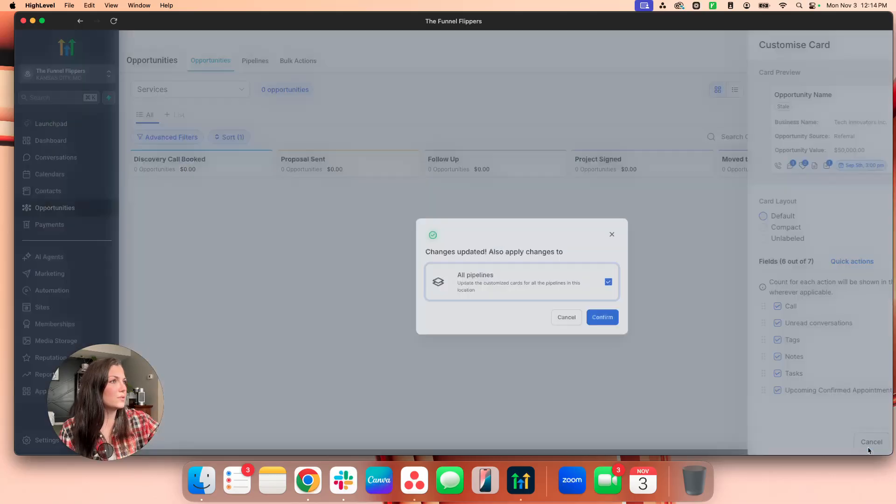
click(550, 291)
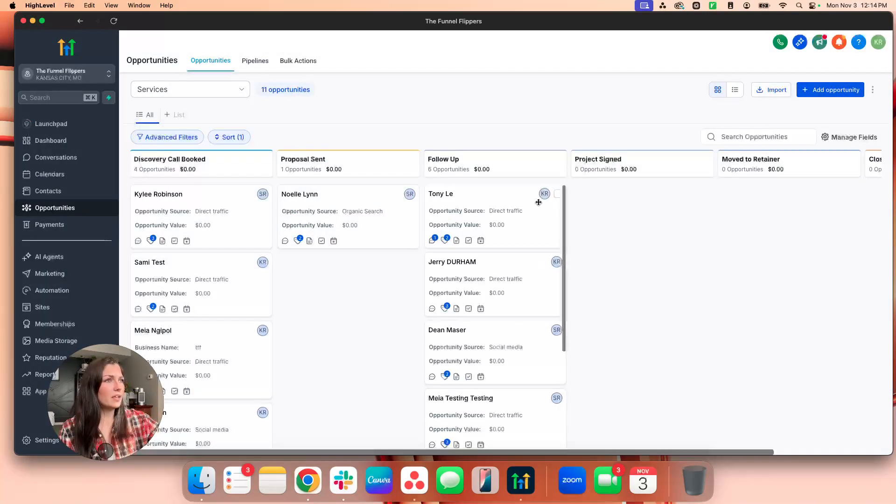
Go to the pipelines list, view the stages of the Services pipeline, and return to the list.
click(873, 89)
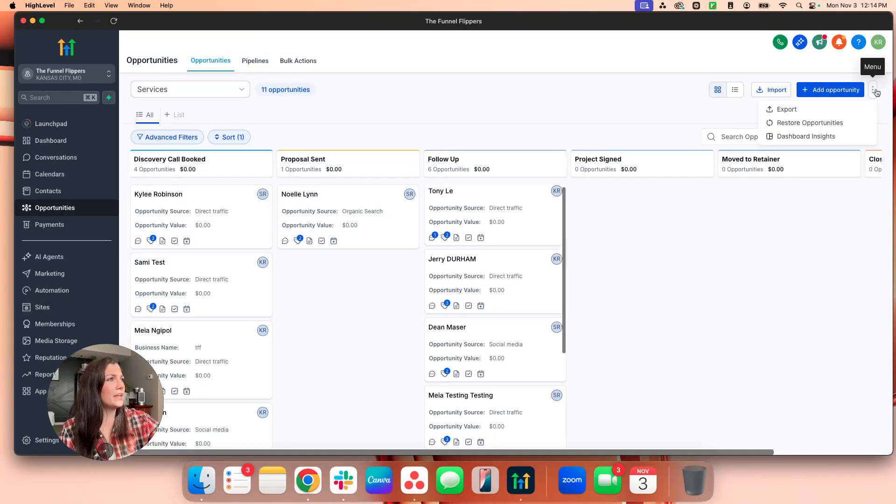
click(256, 61)
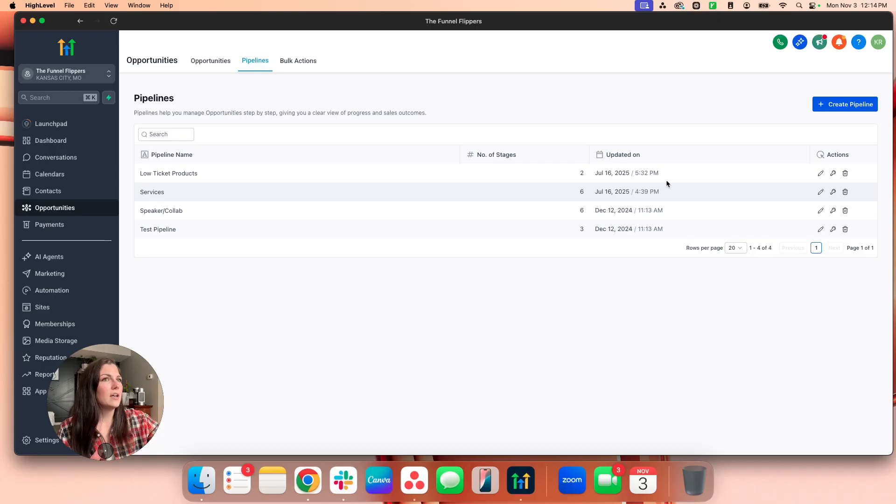
click(820, 193)
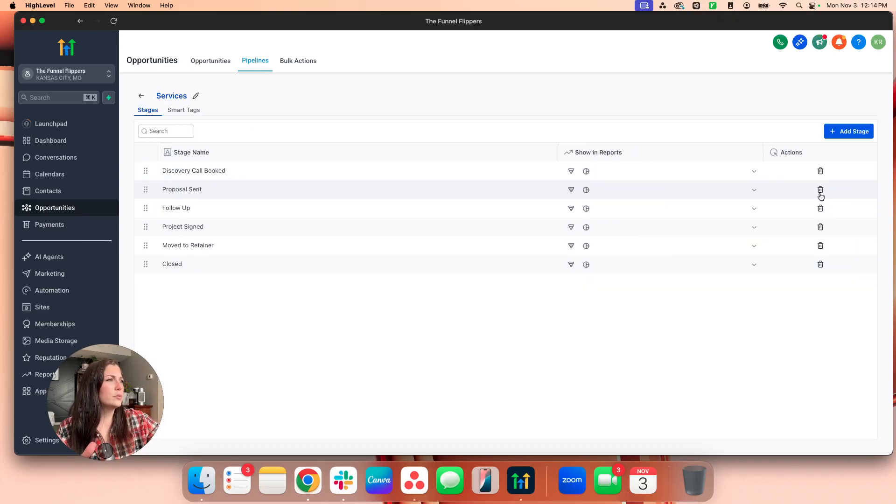
click(142, 97)
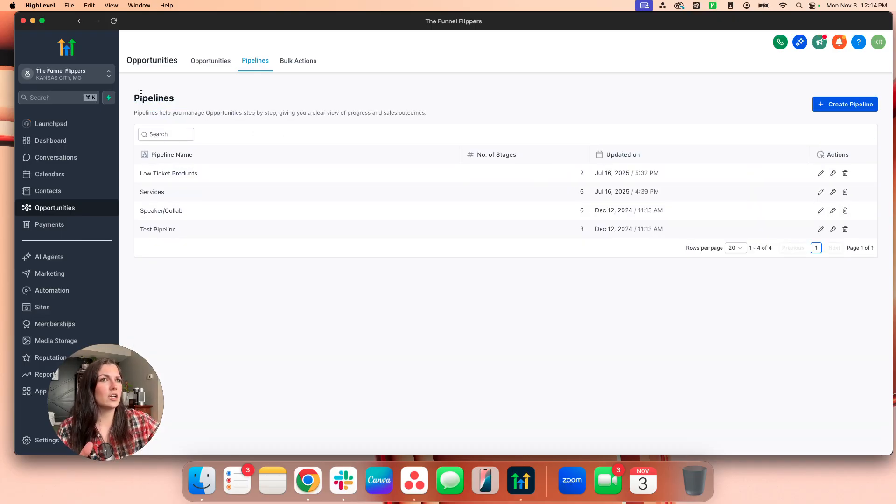
Review the Services pipeline's sharing options for all users, selected users and excluded users, and close them without saving.
click(833, 191)
click(851, 114)
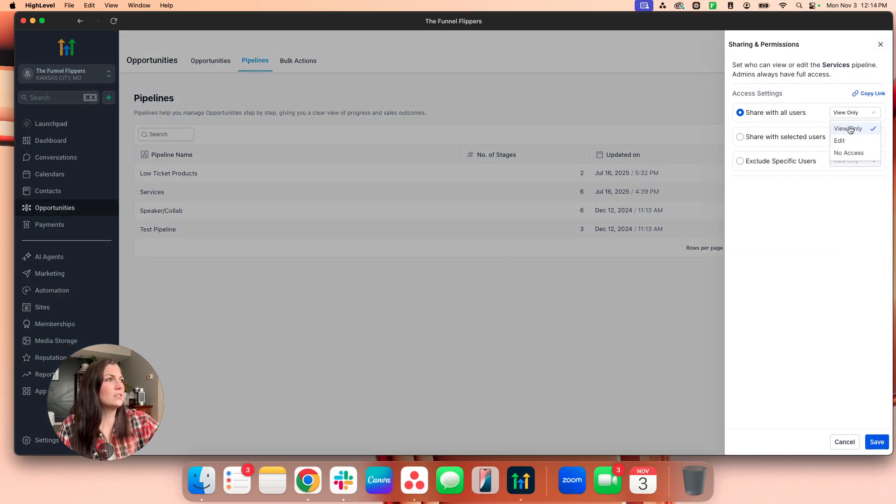
click(780, 138)
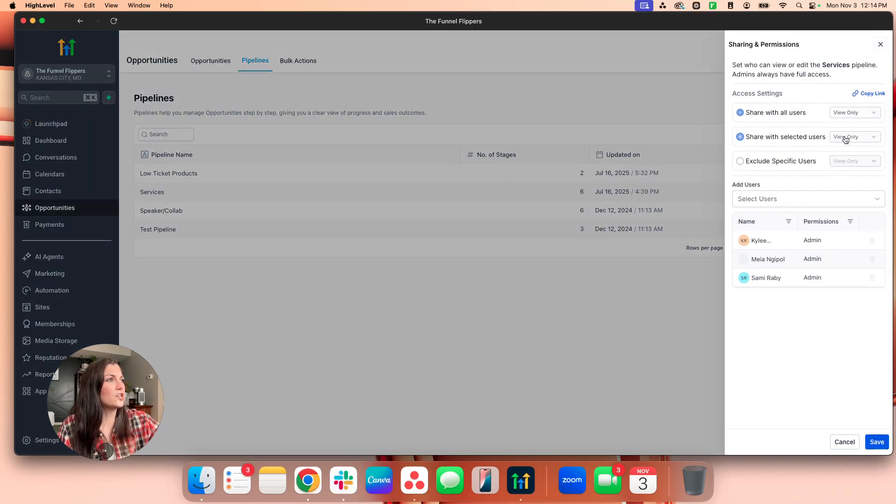
click(851, 137)
click(789, 161)
click(770, 114)
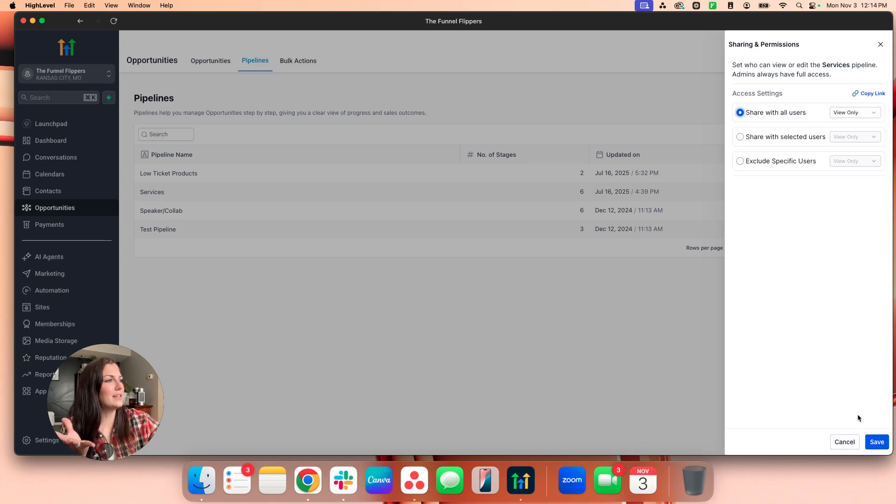
click(845, 442)
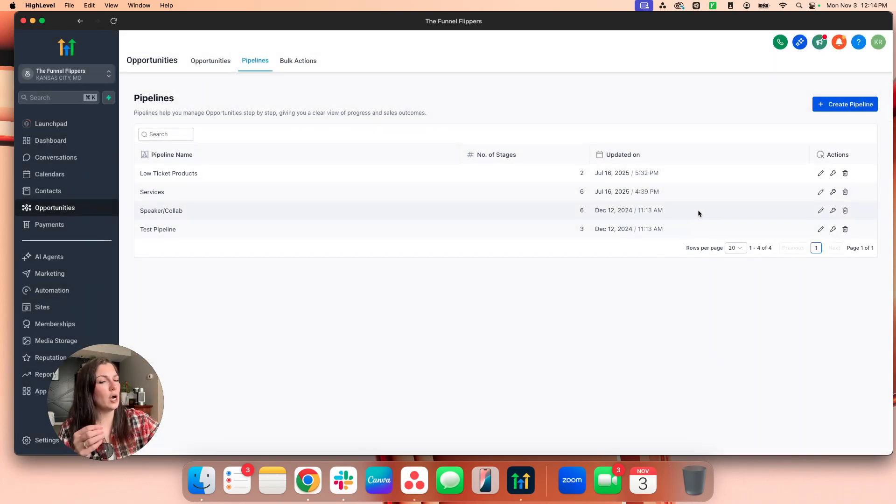
Open the Services pipeline for editing, and turn Funnel Chart reporting off and back on for the Discovery Call Booked stage.
click(821, 192)
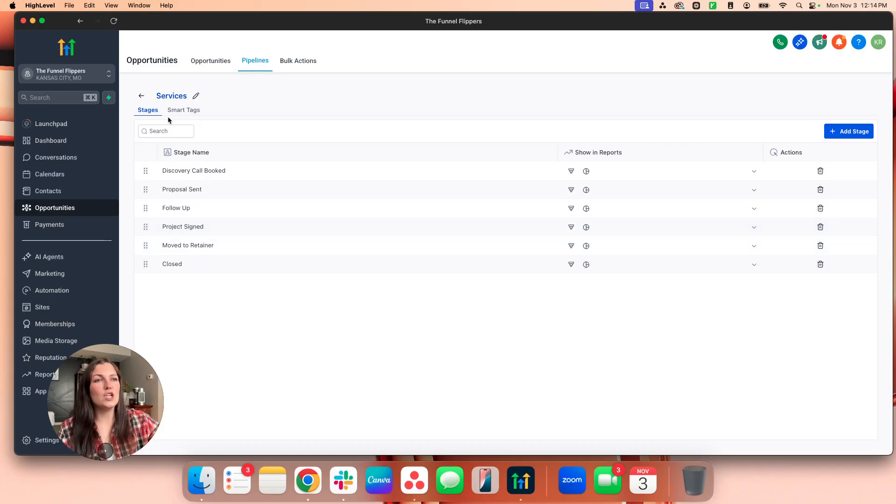
click(578, 173)
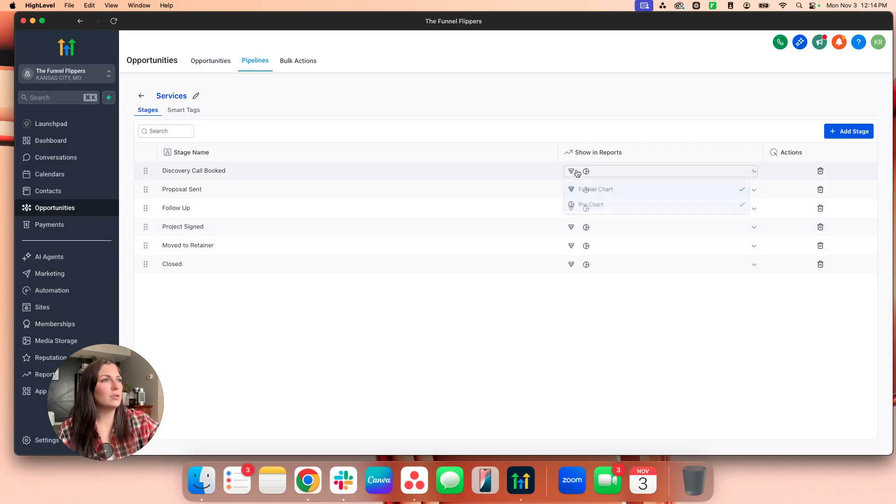
click(611, 194)
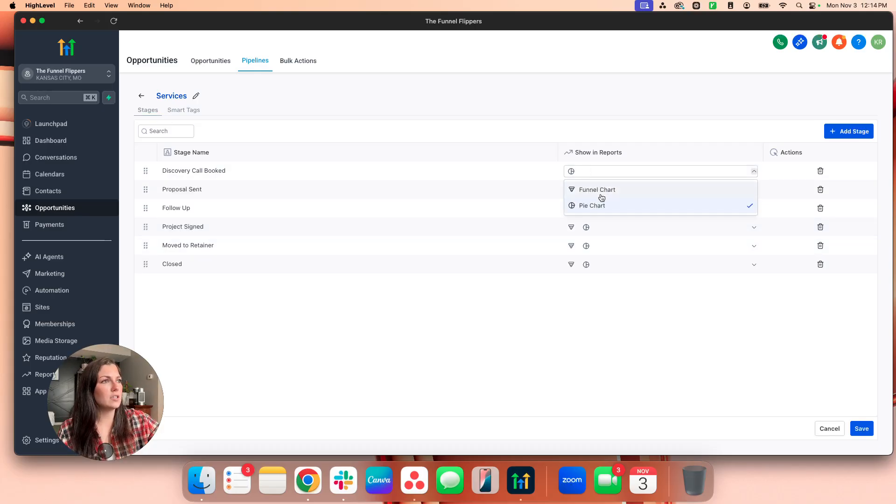
click(600, 195)
click(610, 312)
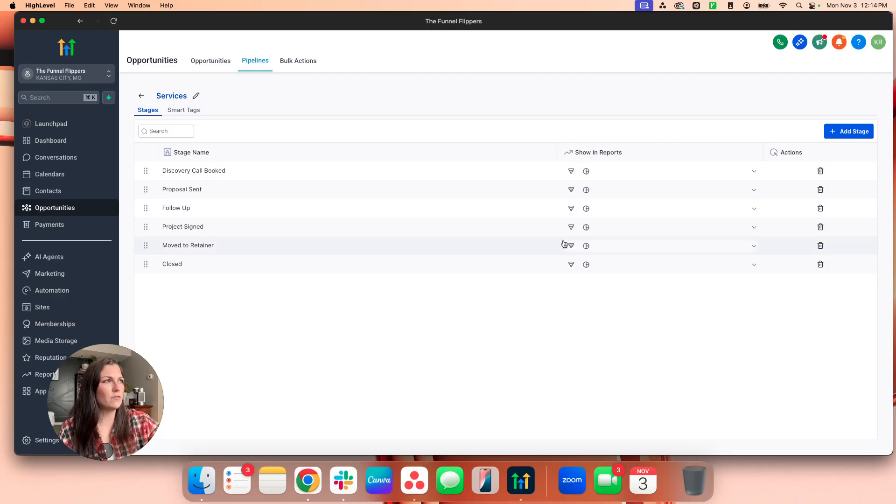
View the Services pipeline's smart tags and begin a new smart tag from the pre-built New Lead tag.
click(175, 111)
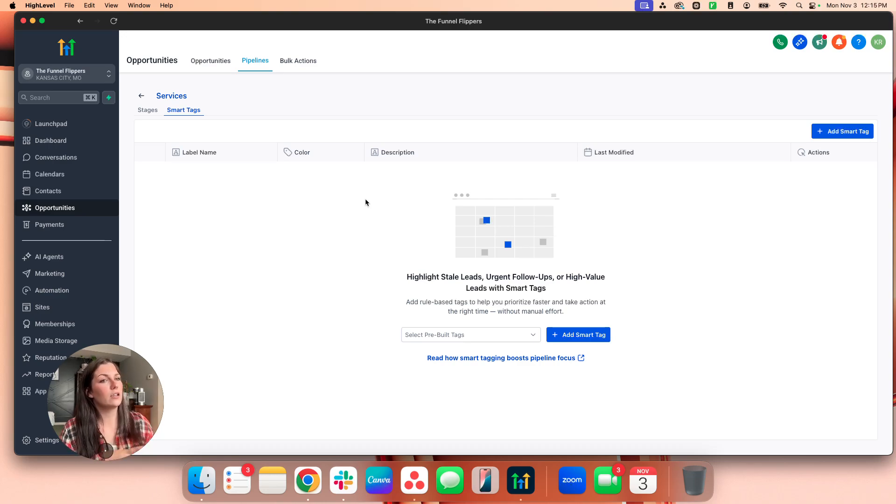
click(441, 336)
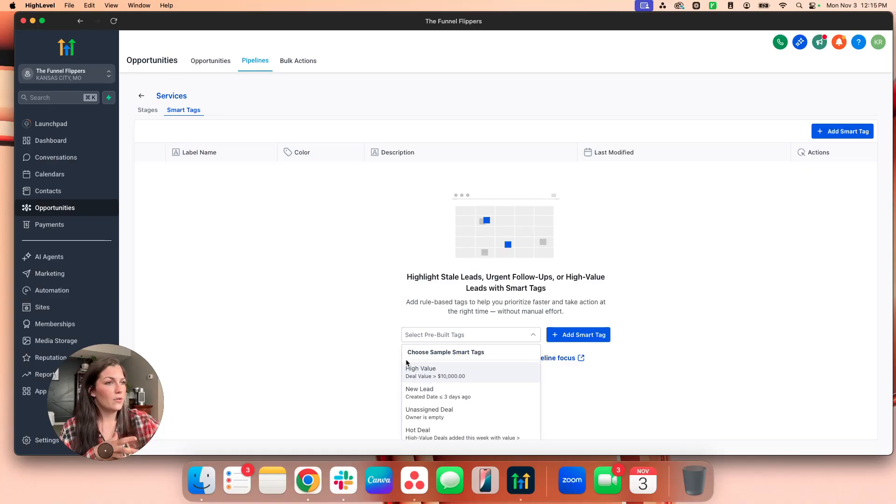
scroll(458, 409, down, 1)
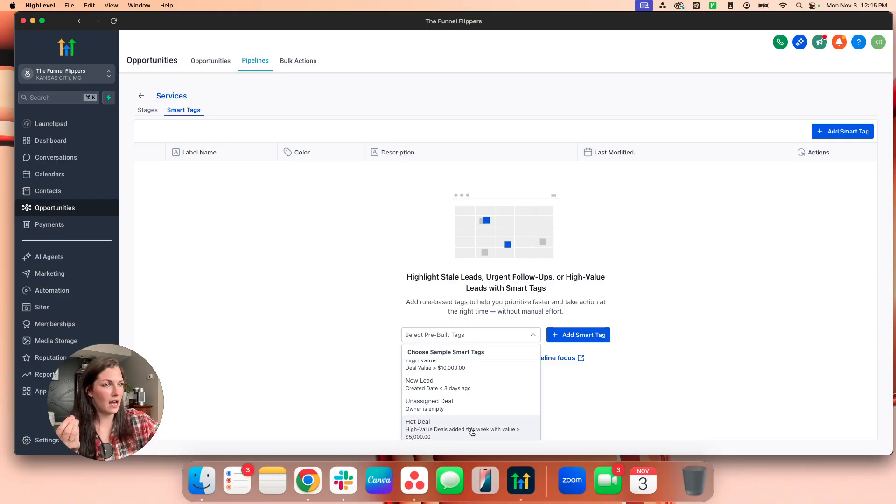
scroll(476, 434, up, 1)
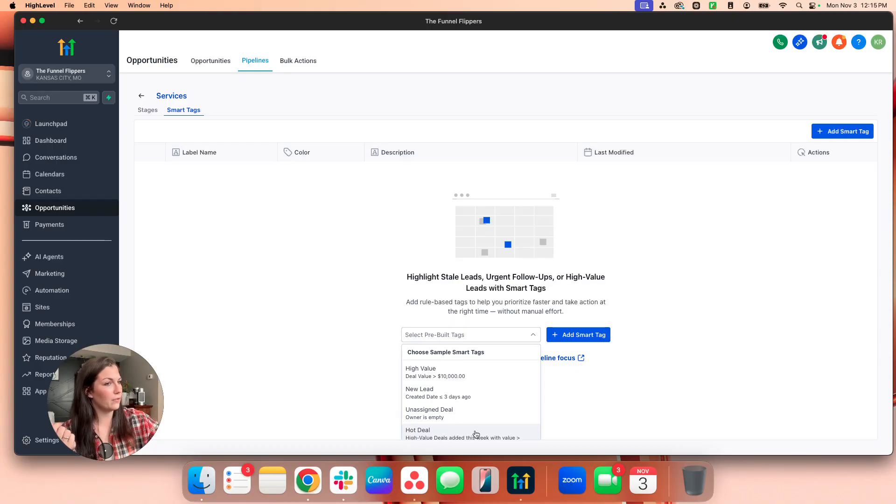
click(422, 398)
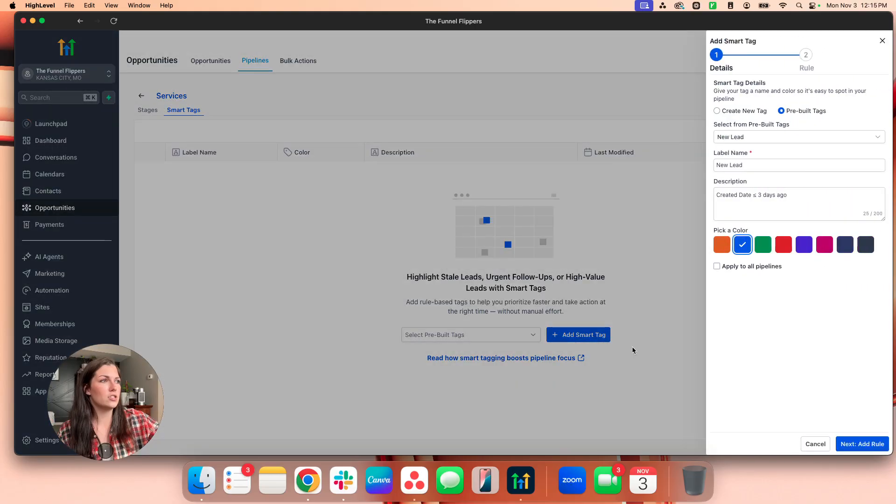
click(749, 167)
click(826, 194)
triple_click(789, 191)
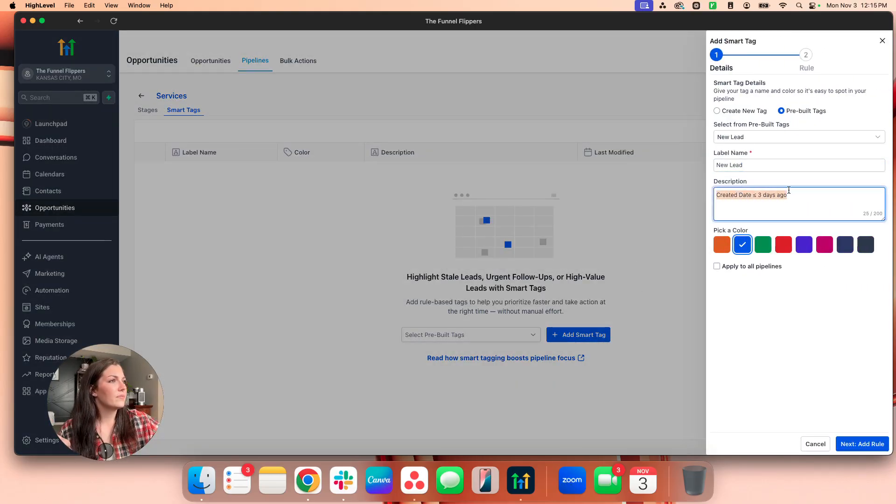
click(867, 200)
key(Left)
key(Left)
key(Left)
key(Left)
key(Left)
key(Left)
key(Left)
key(Left)
key(Left)
key(BackSpace)
text(10)
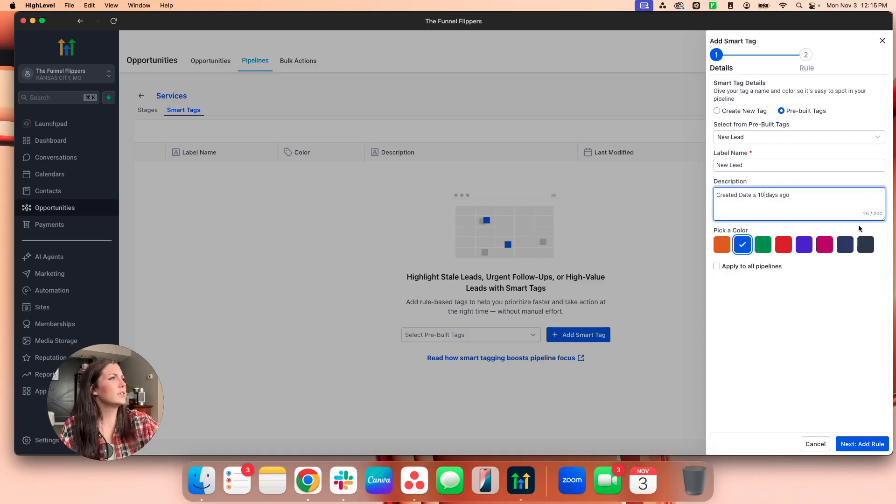
click(785, 311)
click(764, 195)
key(BackSpace)
key(BackSpace)
text(3)
click(799, 294)
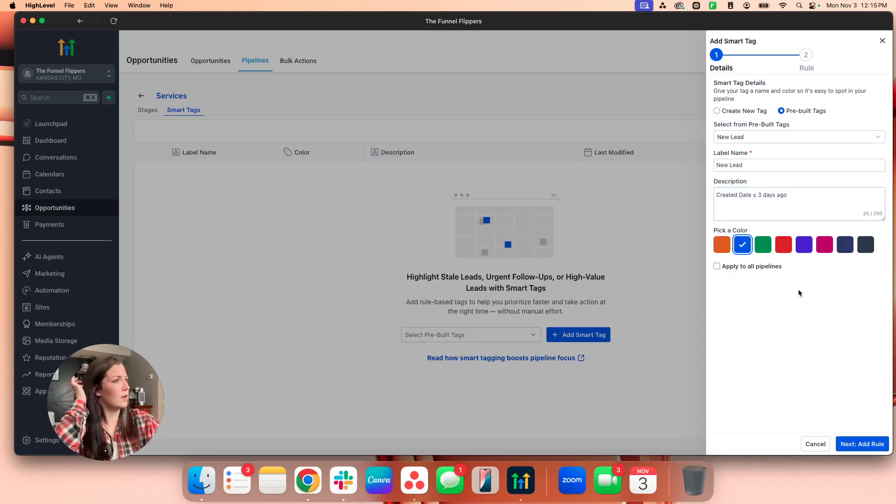
Color the New Lead tag purple, apply it to all pipelines, and continue to its rule.
click(783, 245)
click(804, 245)
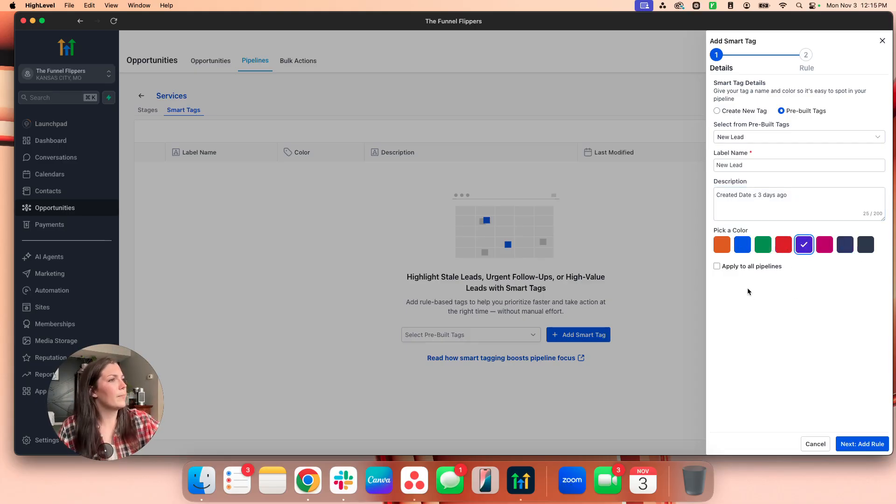
click(745, 269)
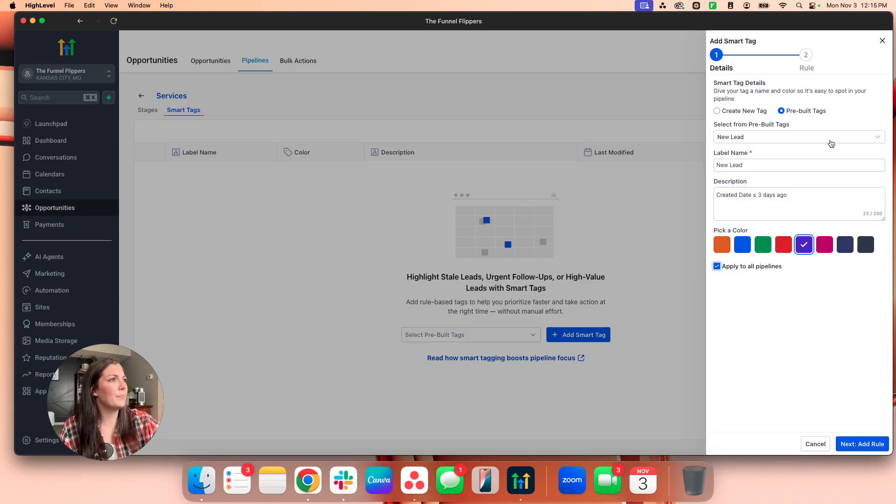
click(876, 440)
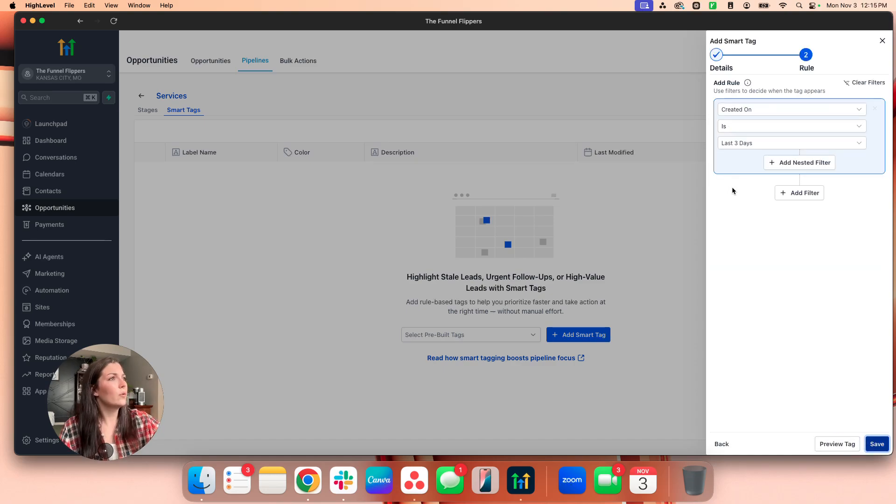
click(724, 445)
click(762, 195)
key(BackSpace)
text(10 days ago)
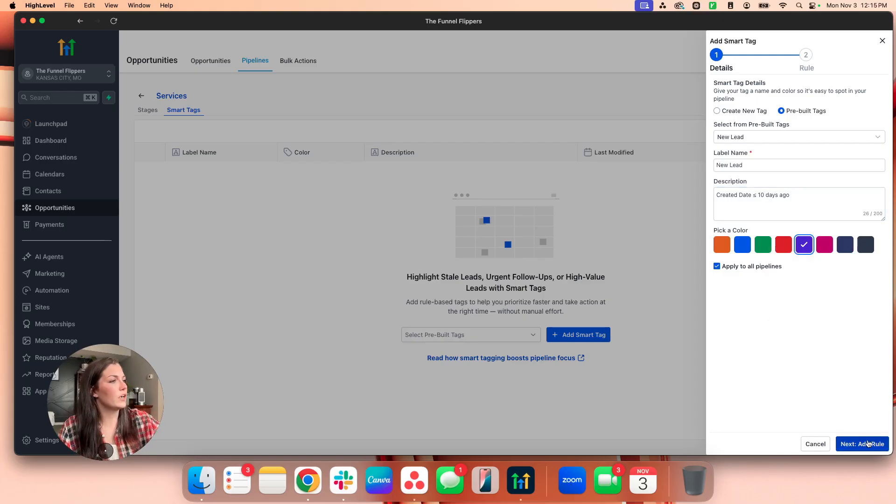
click(863, 444)
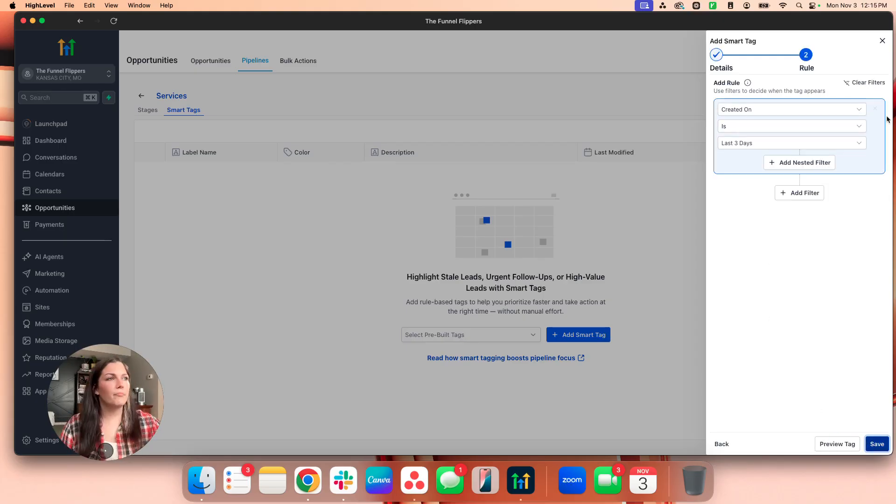
Set the New Lead tag's Created On rule to Last 7 Days.
click(733, 145)
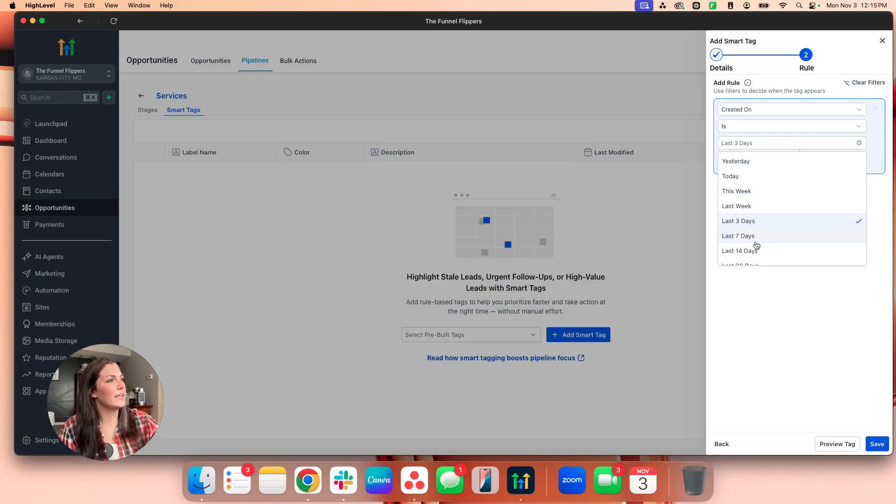
scroll(753, 233, down, 1)
click(747, 219)
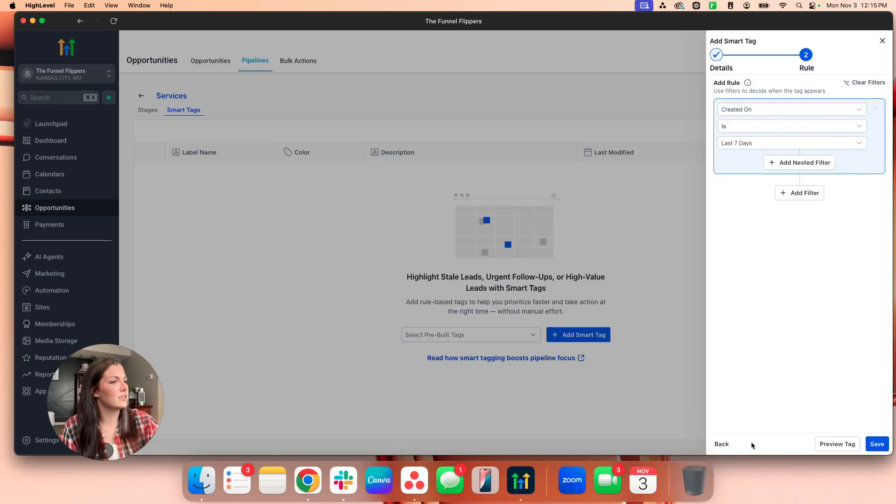
Change the New Lead tag's description to "Created Date ≤ 7 days ago" and return to its rule.
click(722, 444)
double_click(763, 197)
text(7)
click(862, 444)
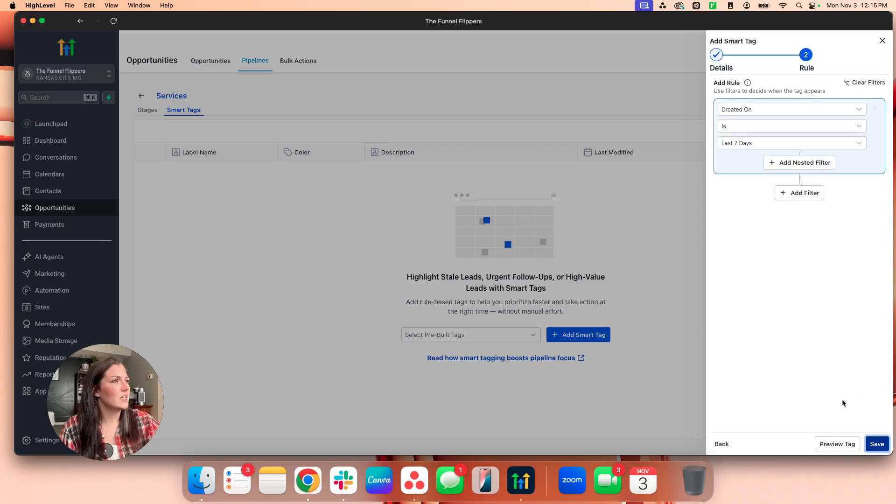
Add a nested filter to the rule, remove it again, and save the New Lead smart tag.
click(795, 163)
click(874, 181)
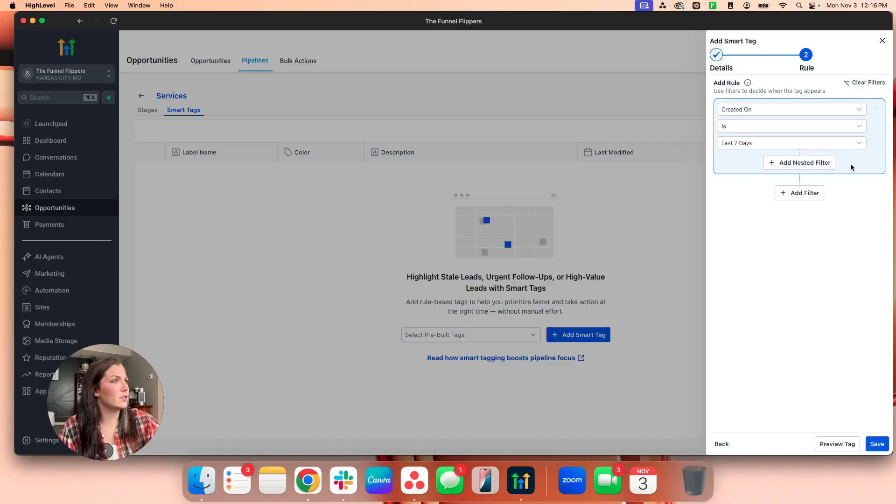
click(885, 449)
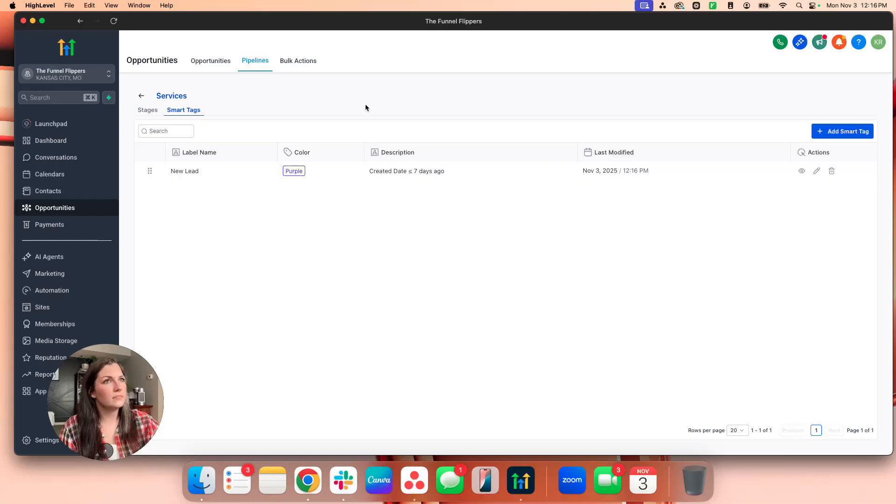
Create a custom smart tag named "Discovery Call Follow Up" with description "This is a test", apply it to all pipelines, and continue to its rule.
click(843, 131)
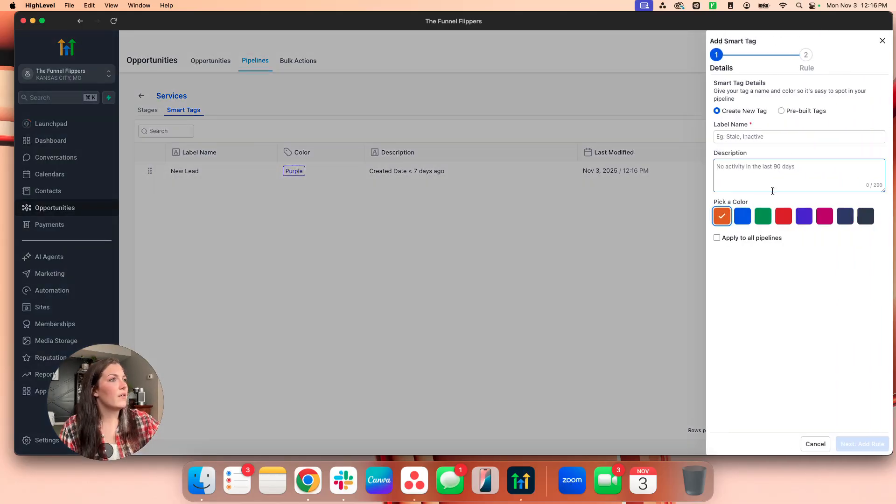
click(805, 137)
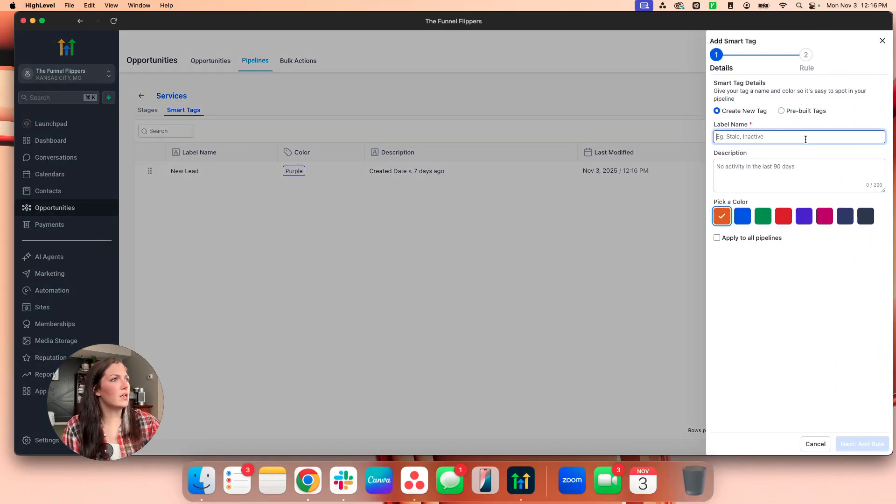
text(Discovery Call Follow Up)
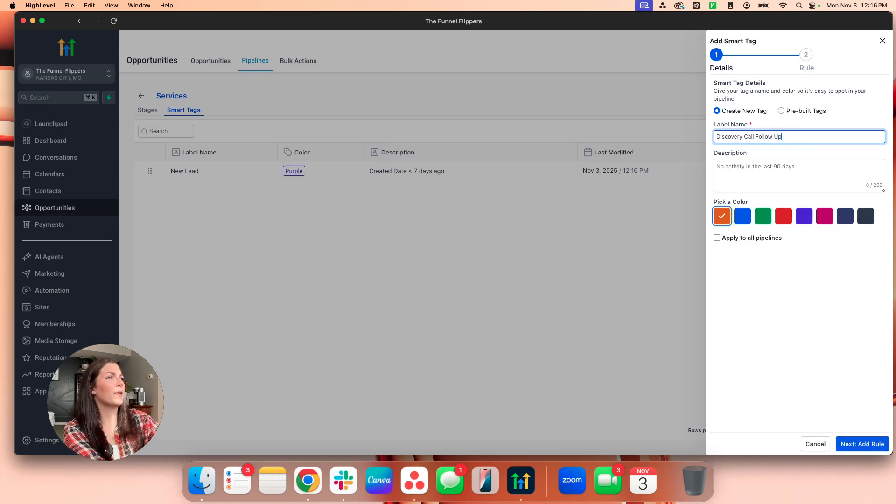
click(789, 176)
text(This is a tes)
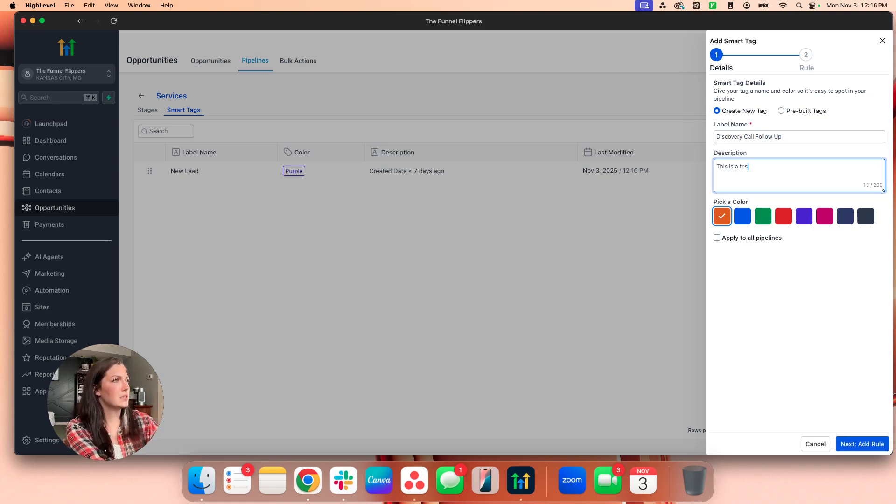
click(750, 239)
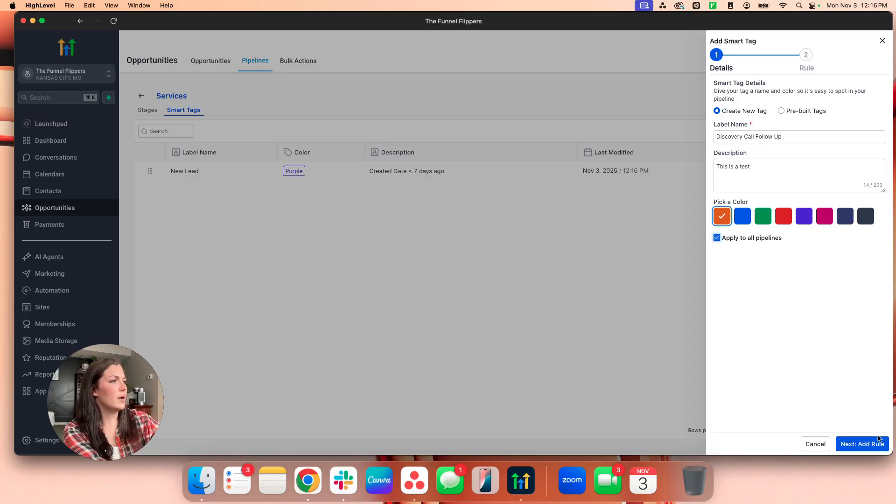
click(859, 444)
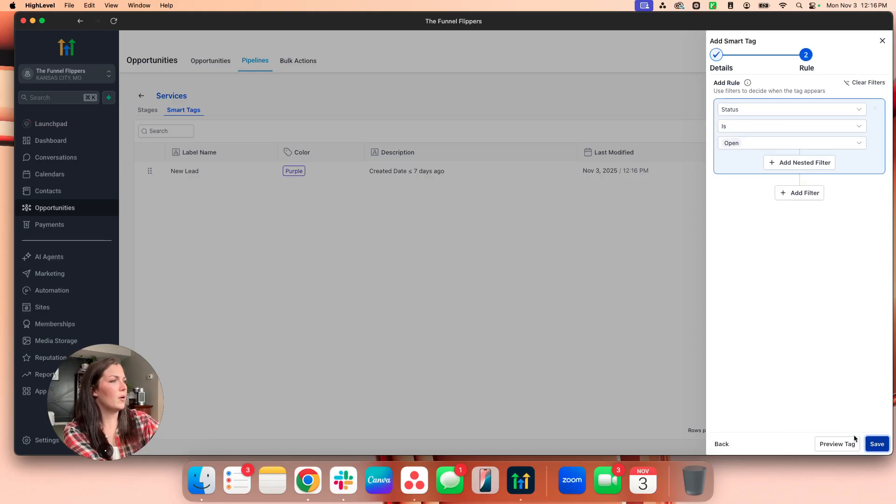
click(763, 247)
click(775, 163)
click(754, 181)
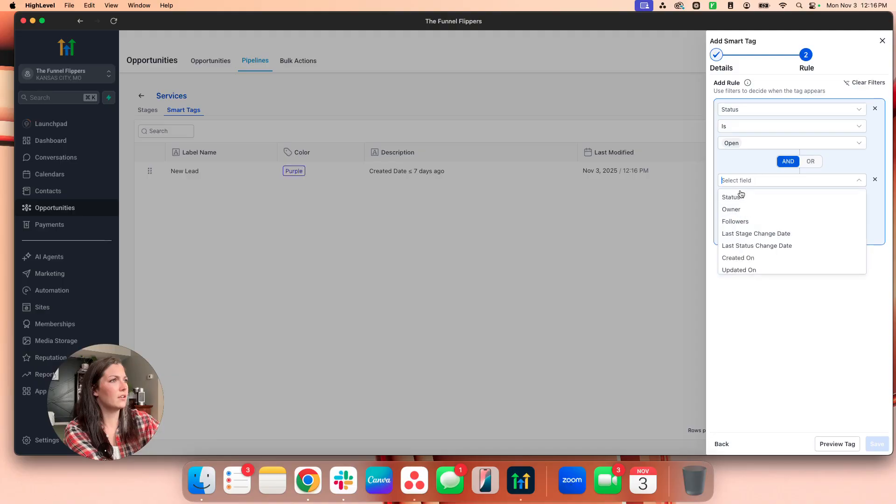
scroll(755, 233, down, 4)
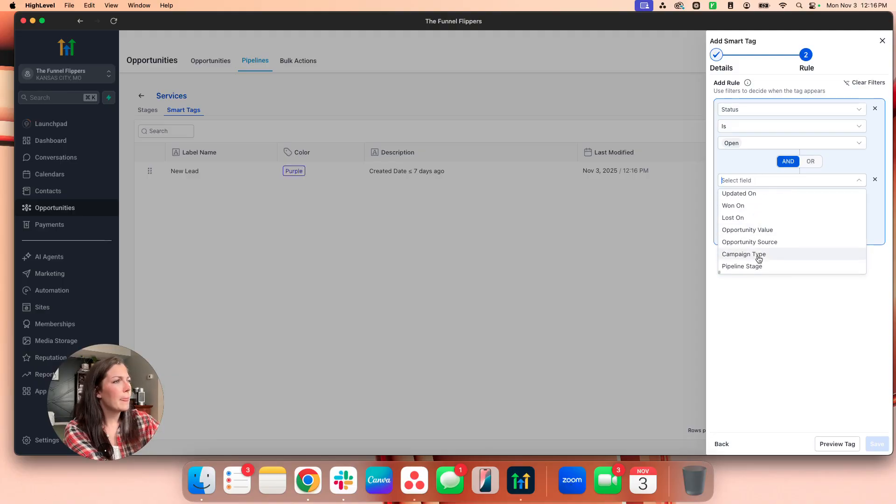
scroll(752, 262, up, 4)
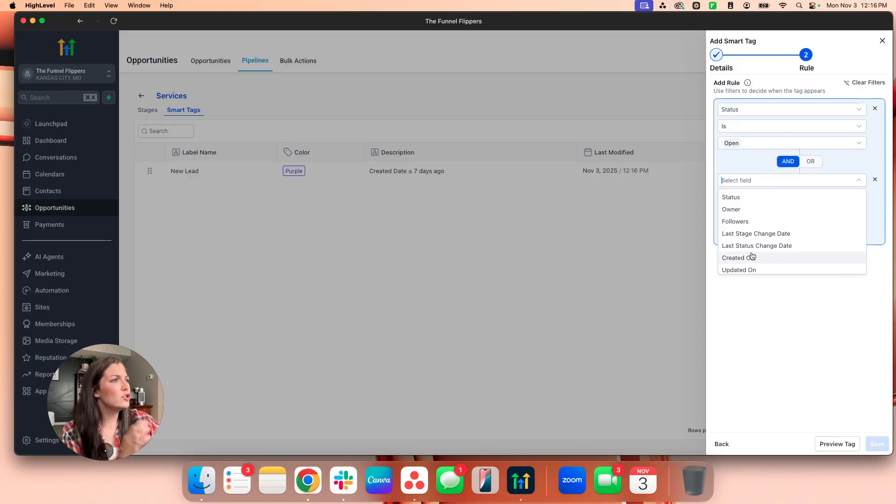
scroll(765, 238, down, 4)
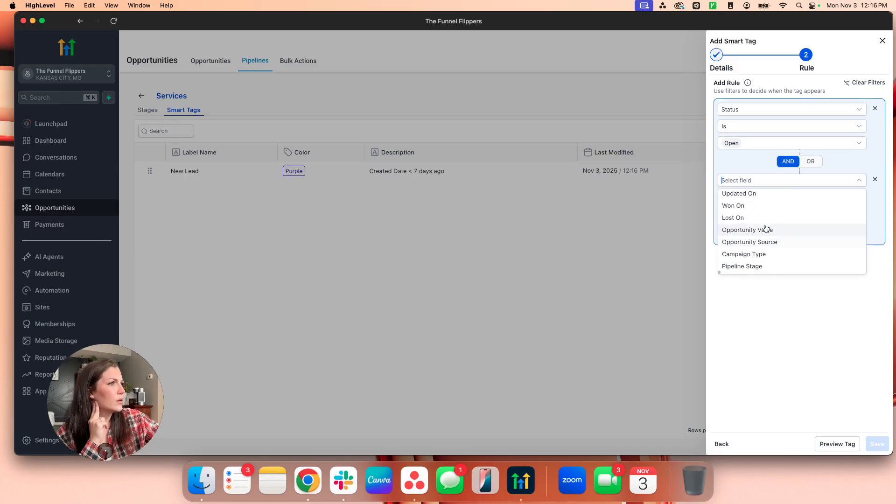
click(768, 304)
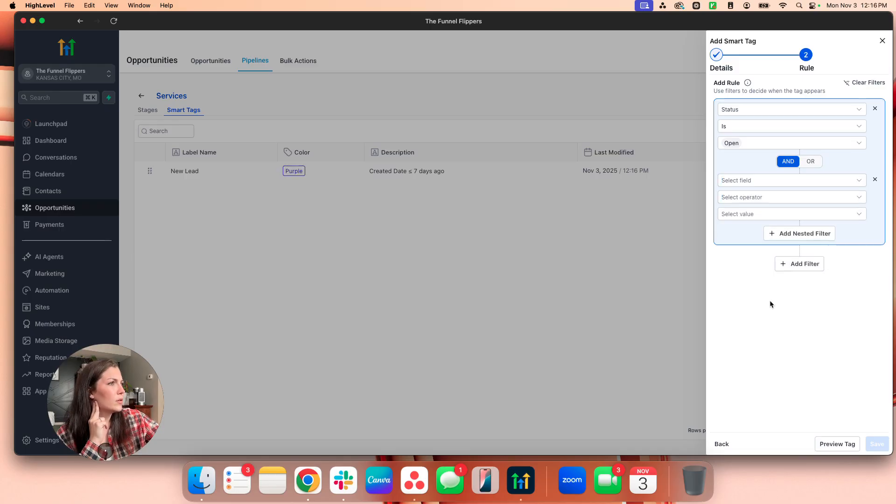
click(875, 180)
click(813, 194)
click(775, 209)
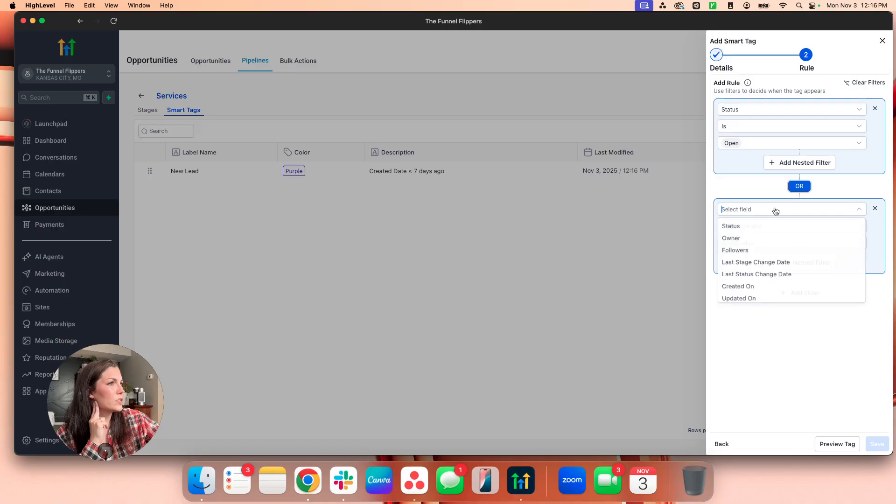
scroll(776, 264, down, 3)
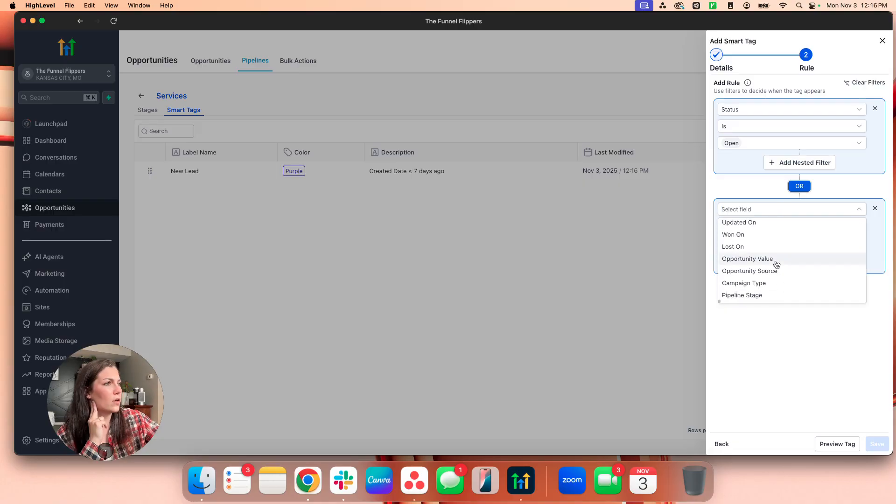
click(769, 316)
click(876, 209)
Add a nested AND filter on Pipeline Stage below the Status Is Open condition.
click(797, 163)
click(789, 181)
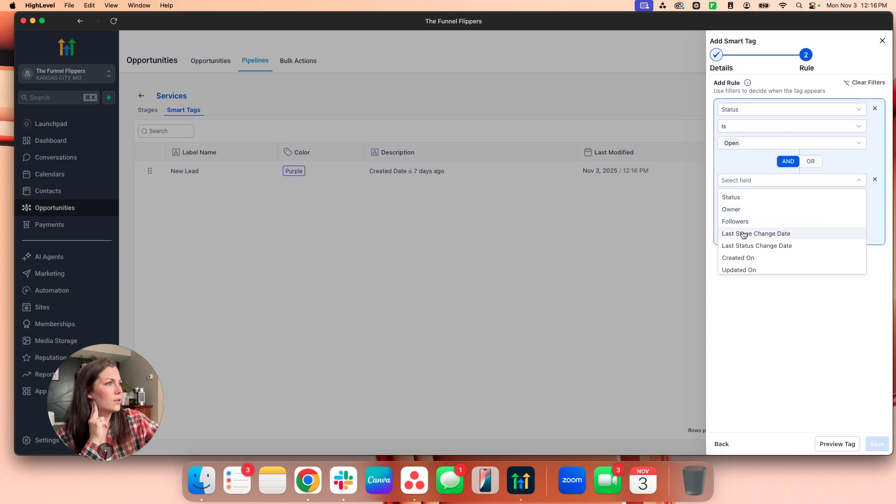
scroll(746, 231, down, 3)
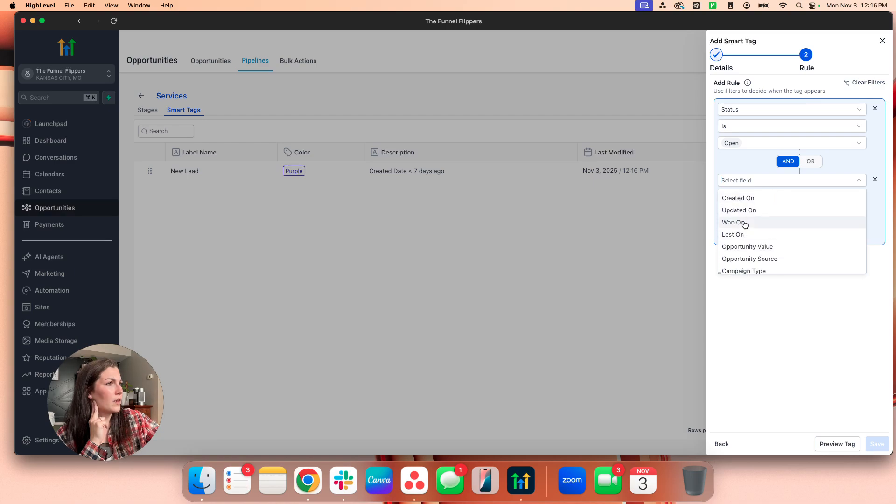
scroll(752, 245, down, 1)
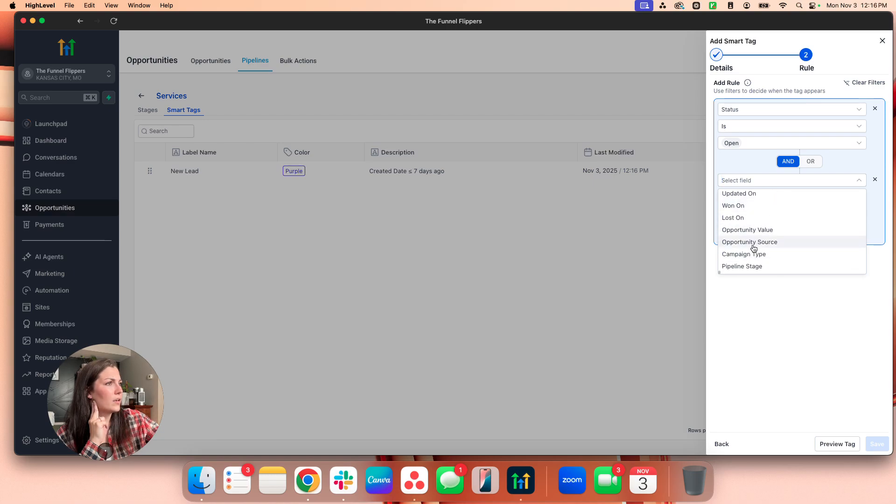
click(748, 268)
Set the nested filter to Pipeline Stage Is Proposal Sent and save the Discovery Call Follow Up smart tag.
click(752, 199)
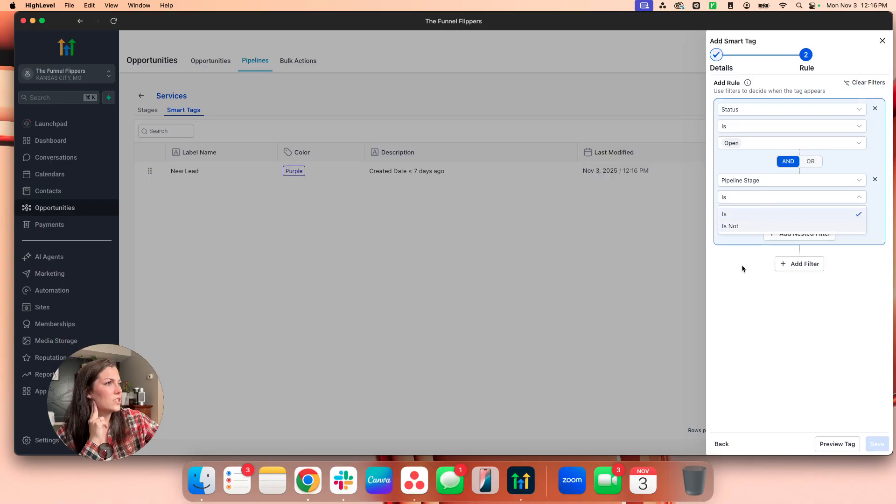
click(742, 266)
click(757, 219)
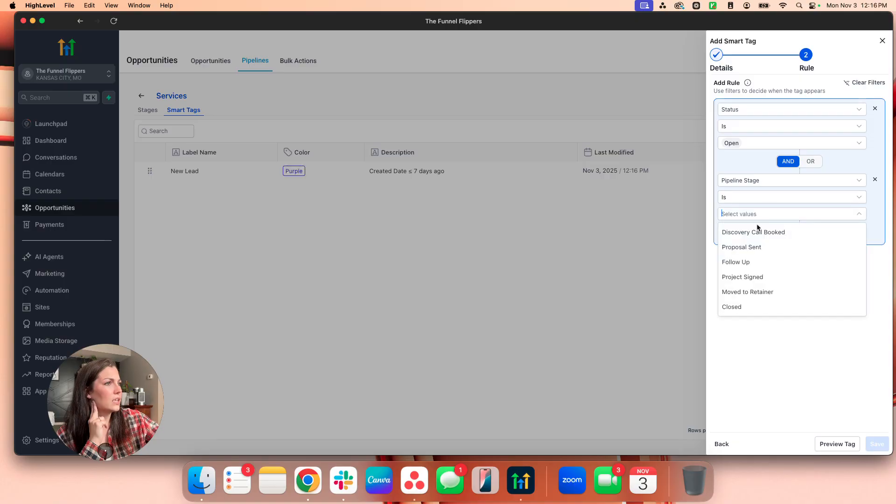
click(752, 251)
click(844, 358)
click(877, 443)
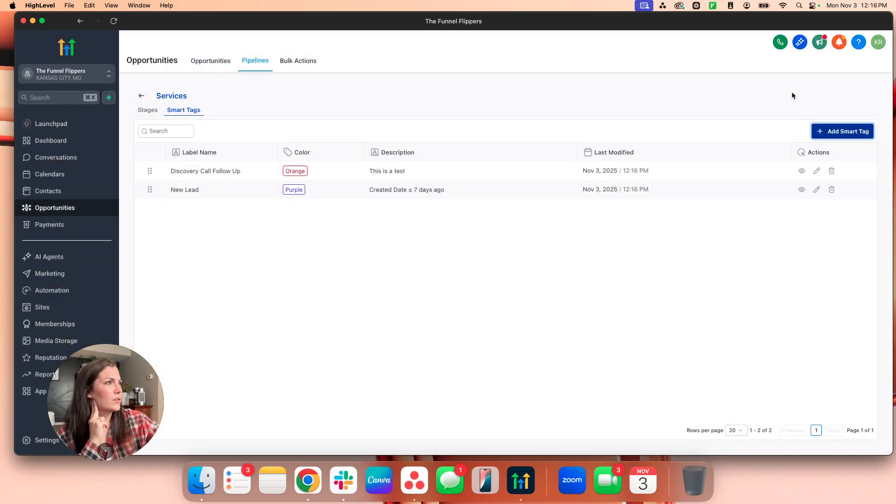
Return to the Services opportunities board and check which cards show the smart tags.
click(146, 110)
click(141, 96)
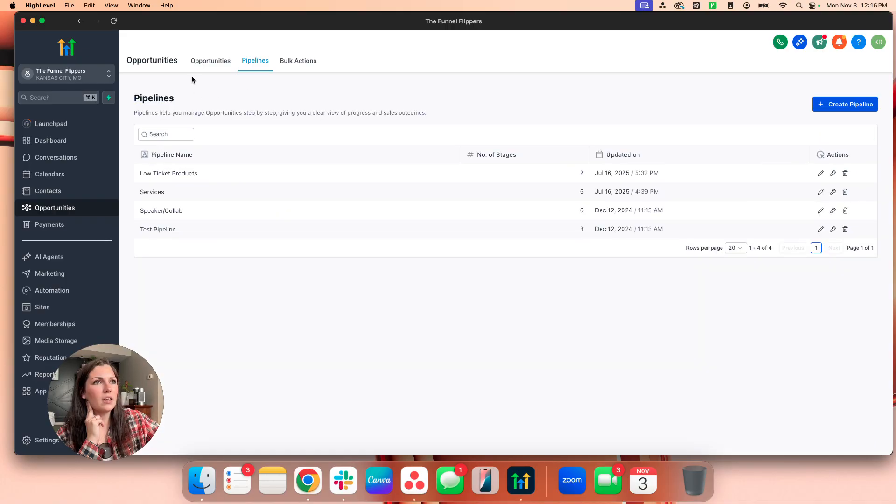
click(212, 62)
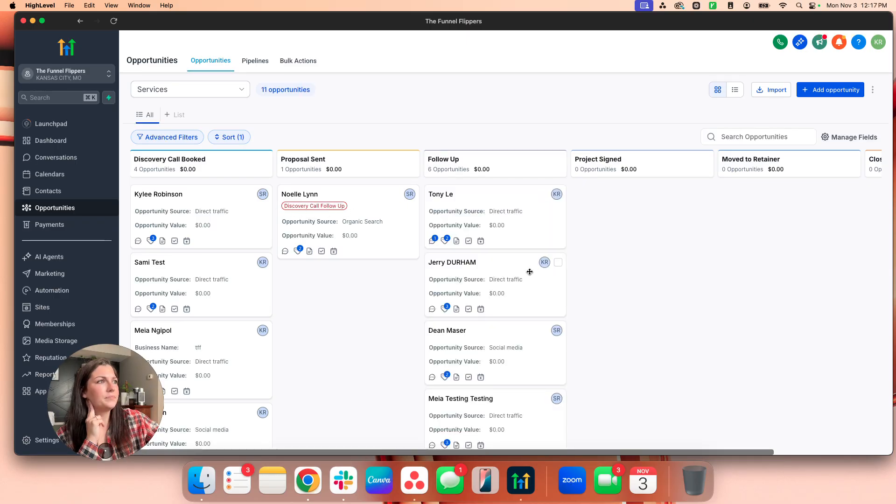
scroll(531, 270, down, 3)
scroll(531, 266, up, 3)
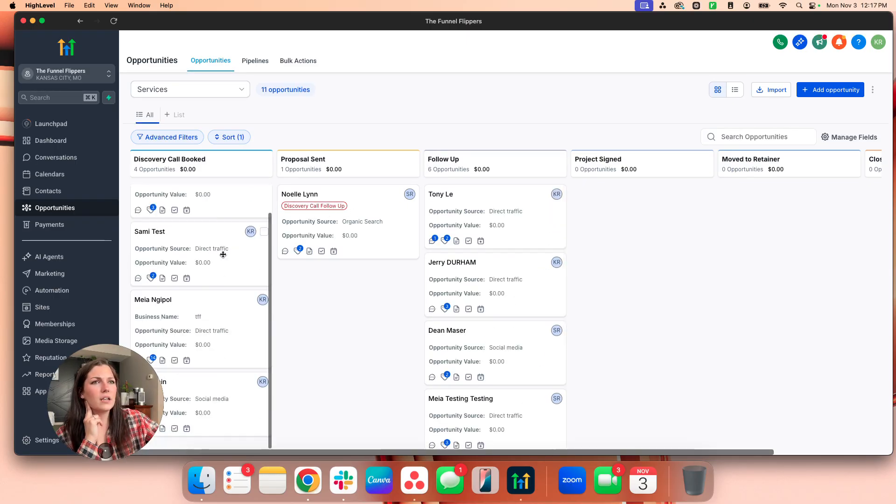
click(873, 89)
click(653, 108)
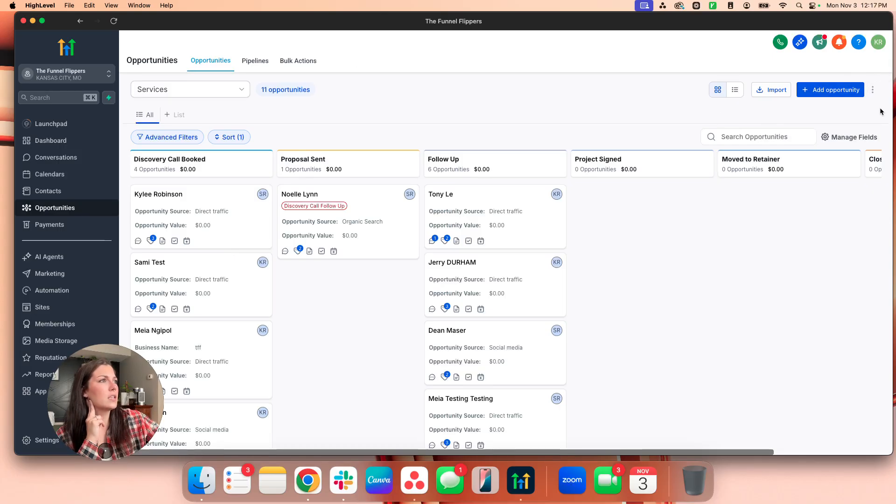
Check the card customization for the Smart Tags field and view the board's additional options.
click(843, 138)
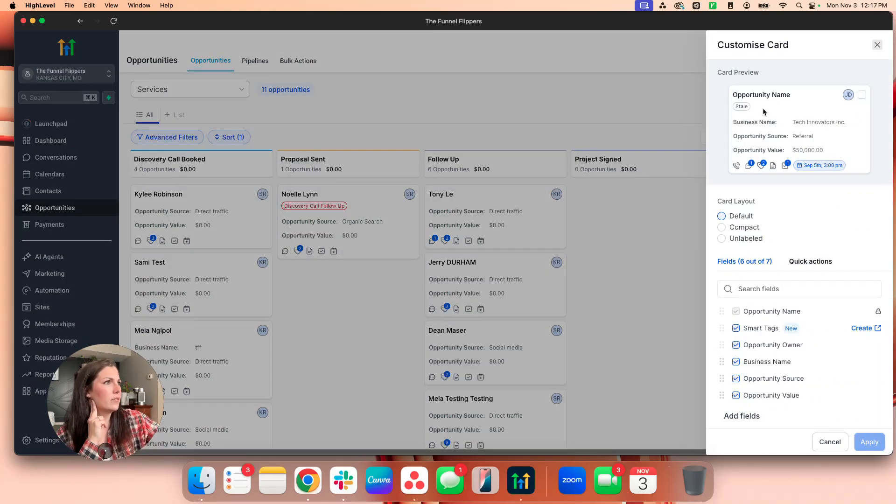
click(878, 45)
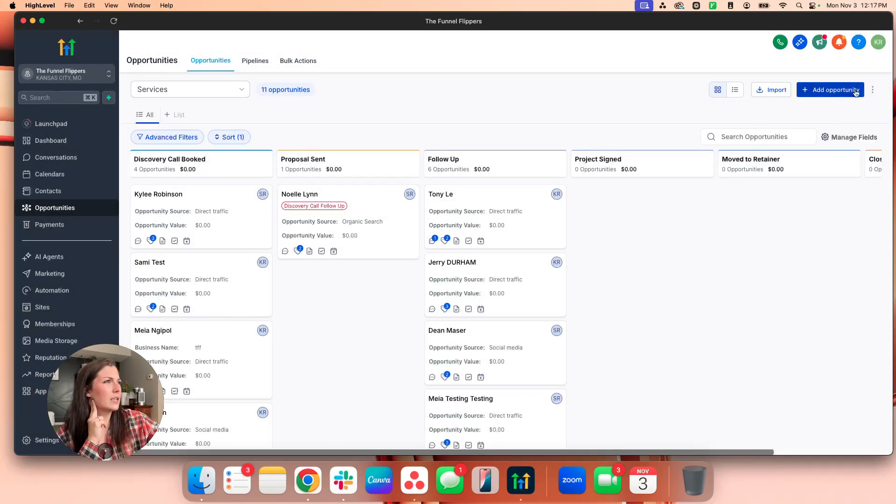
click(872, 89)
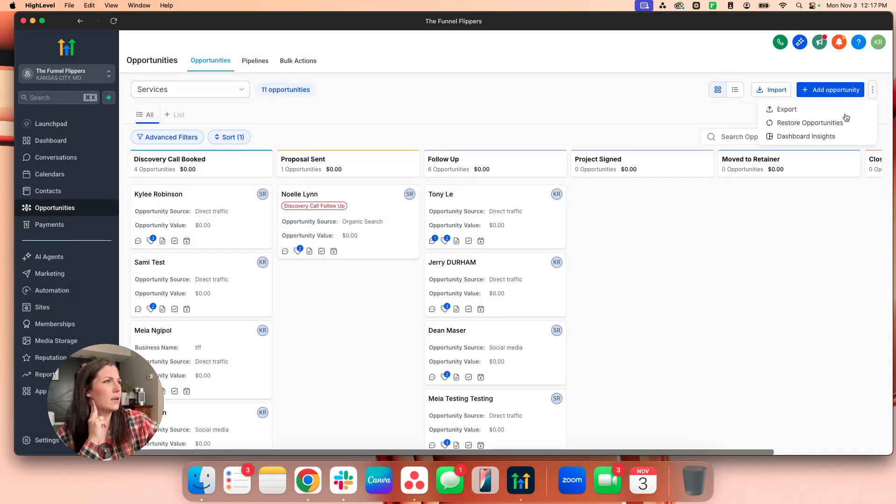
click(702, 125)
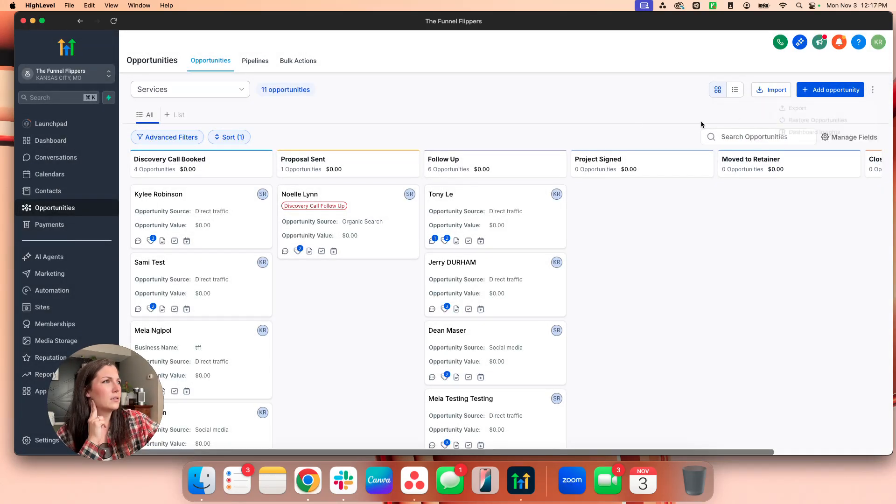
Open the Services pipeline's smart tags and start a new tag based on a pre-built one.
click(256, 62)
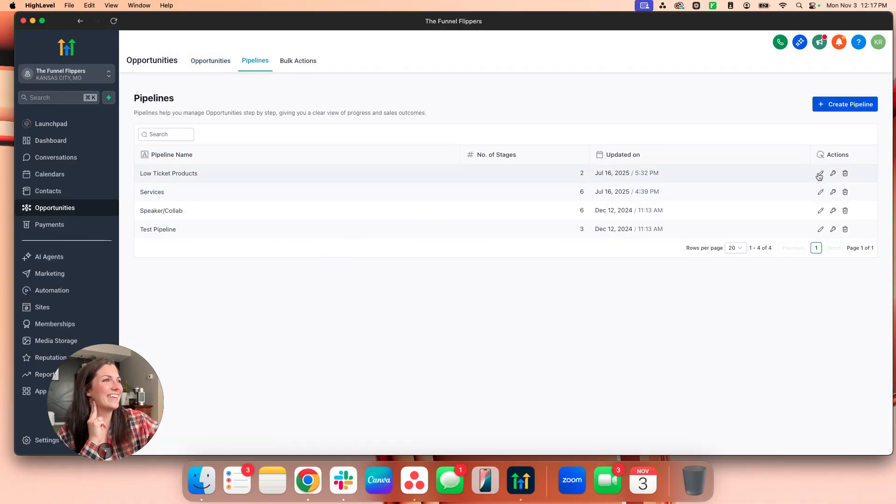
click(821, 193)
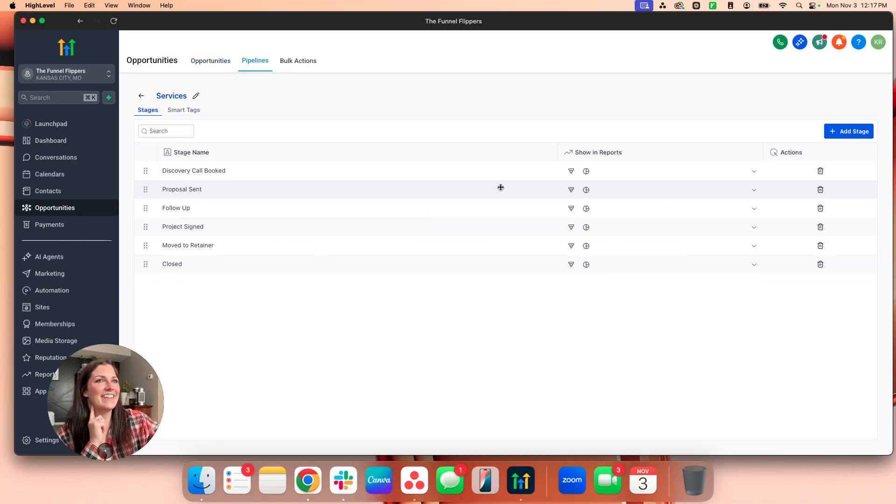
click(198, 115)
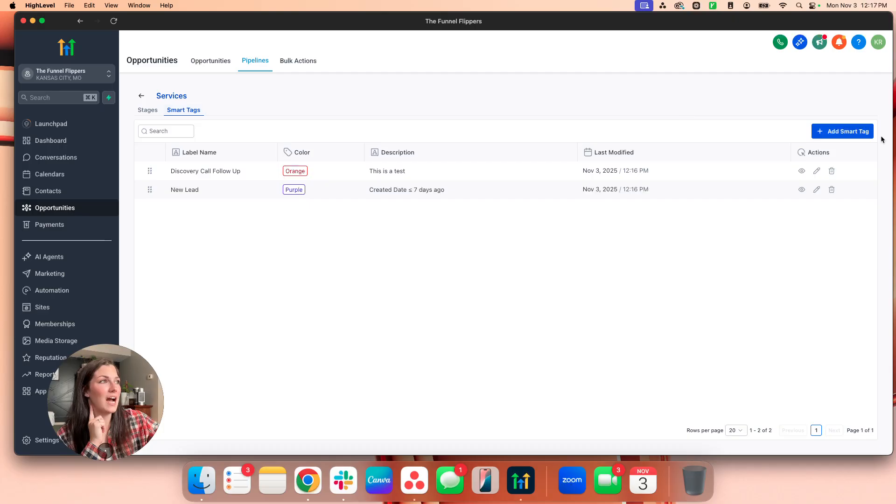
click(853, 131)
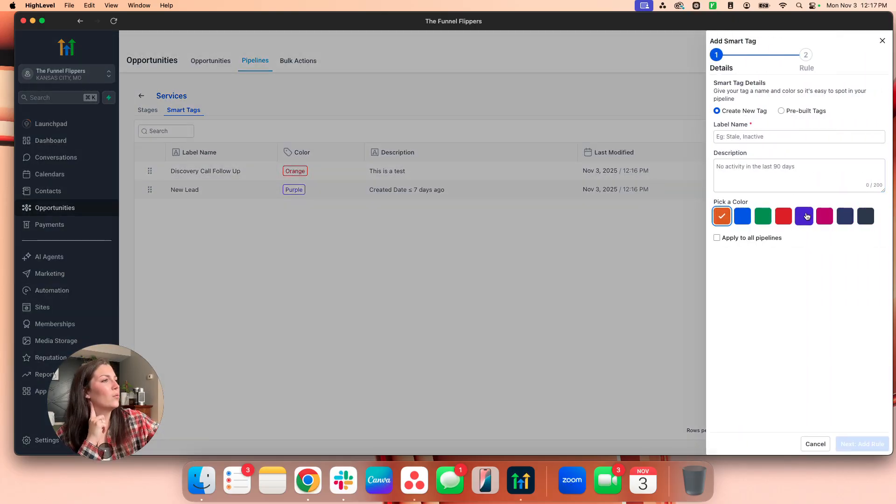
click(807, 216)
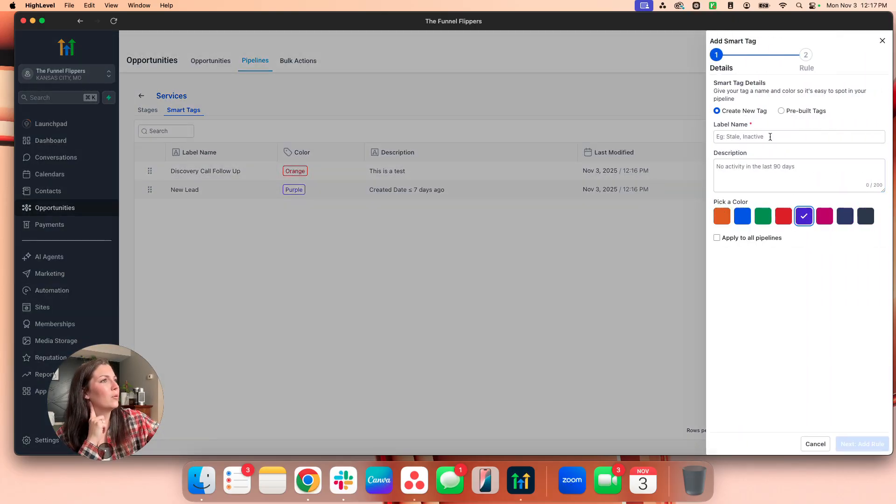
click(782, 111)
Choose the pre-built Unassigned Deal tag, color it pink, and save it with its default rule.
click(784, 140)
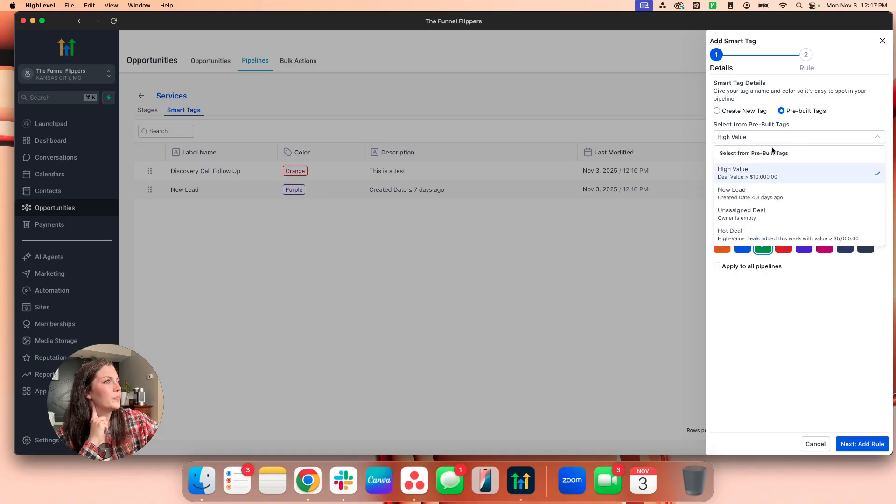
click(742, 210)
click(825, 245)
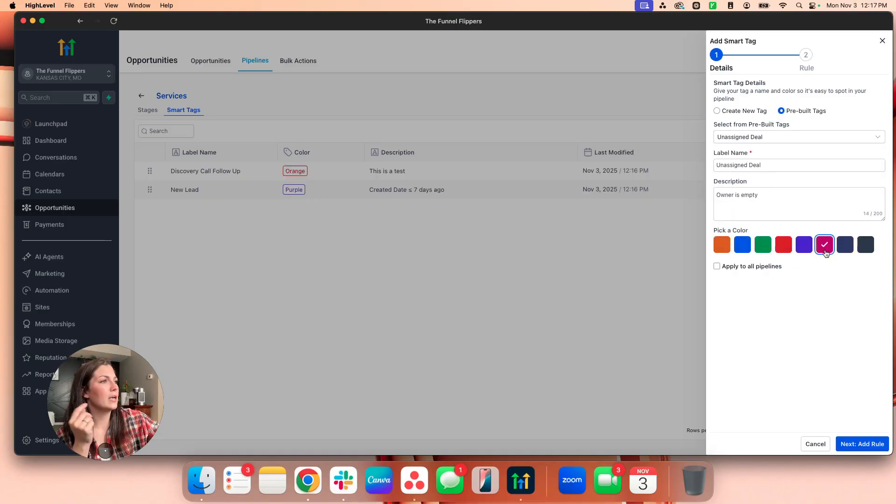
click(747, 165)
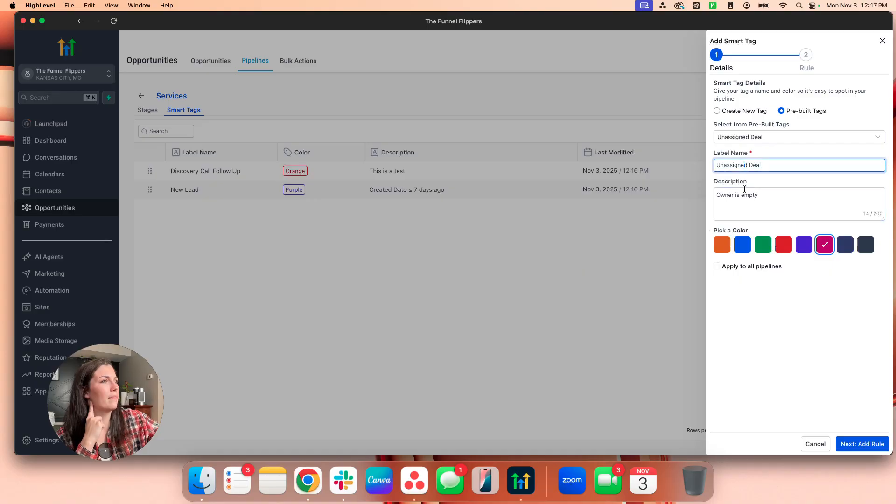
click(855, 442)
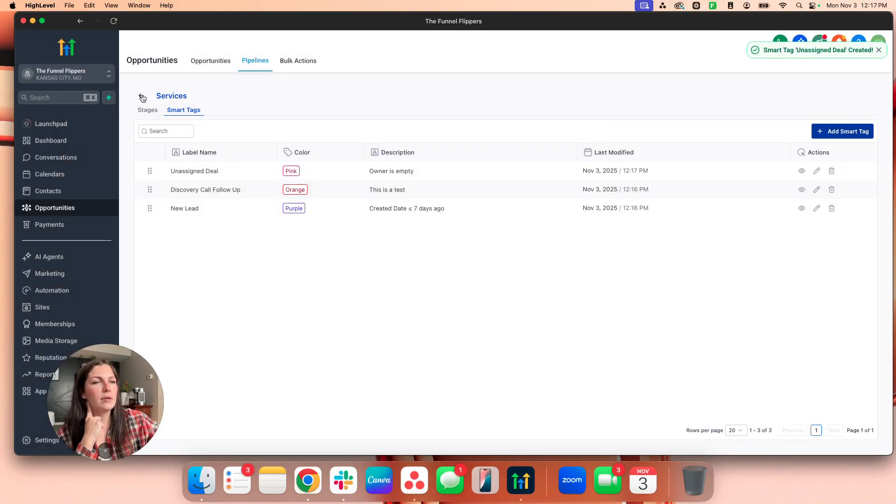
Return to the Services opportunities board and examine the cards across all stages for the Unassigned Deal tag.
click(140, 96)
click(210, 62)
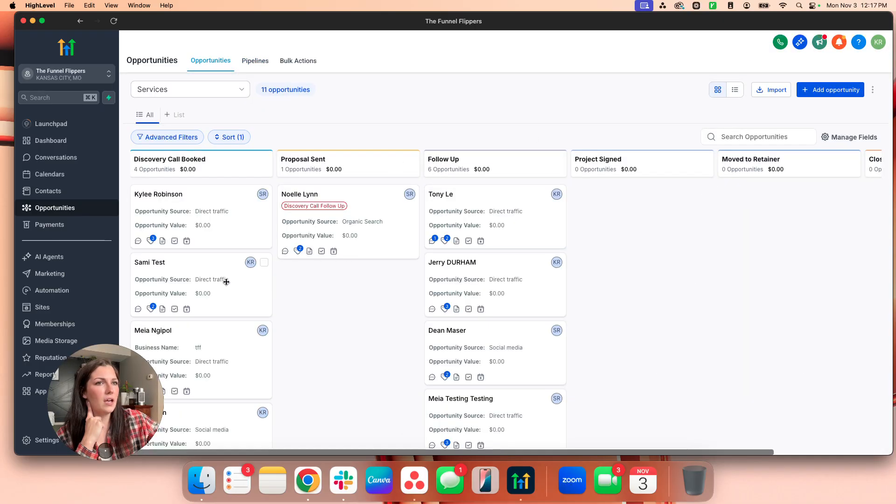
scroll(453, 325, down, 5)
scroll(495, 322, up, 5)
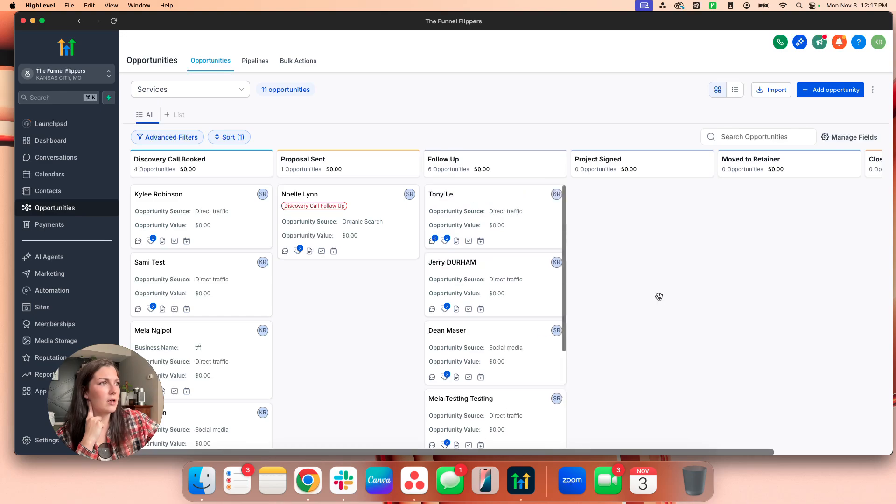
scroll(670, 289, right, 3)
scroll(220, 160, left, 3)
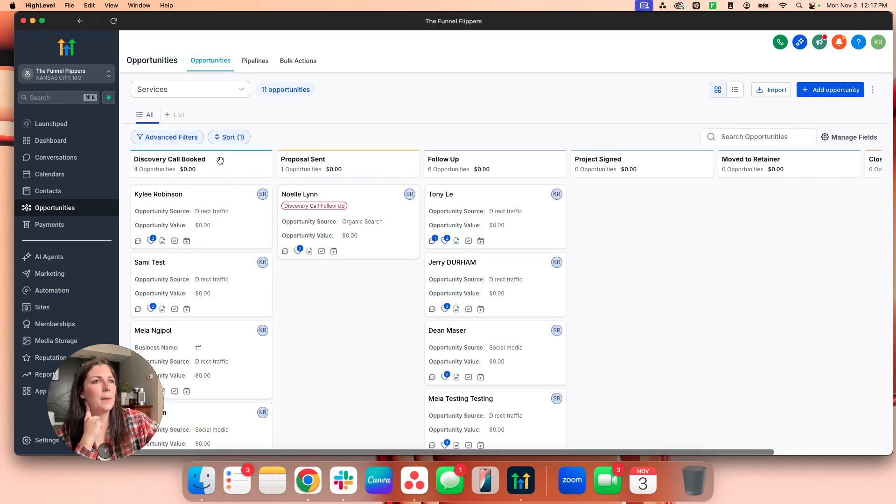
click(308, 63)
click(221, 63)
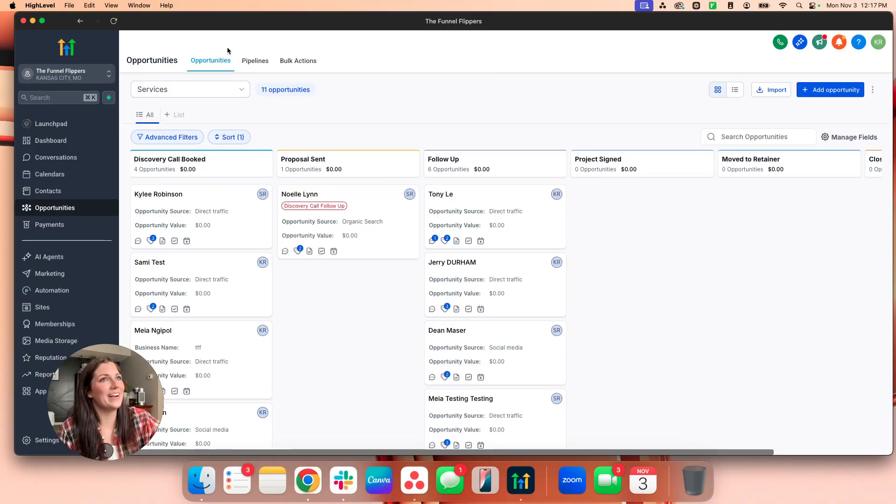
Open the Services pipeline's smart tags again and start a new custom tag.
click(256, 63)
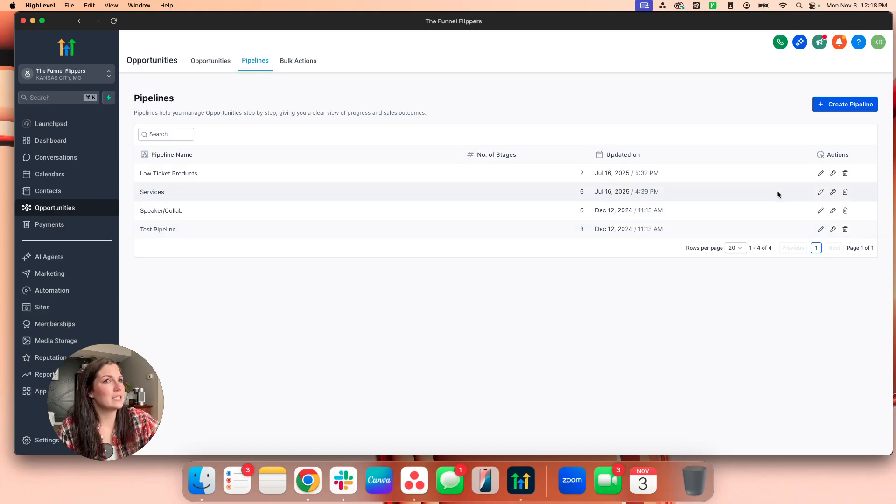
click(820, 192)
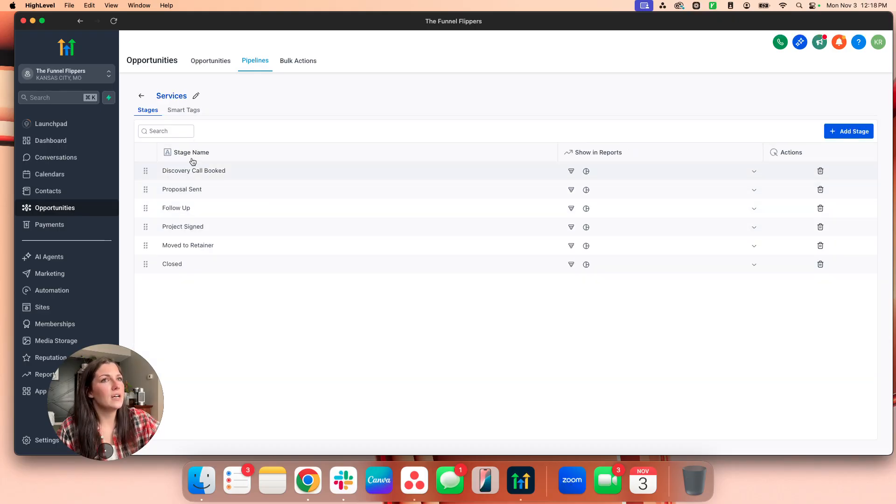
click(192, 112)
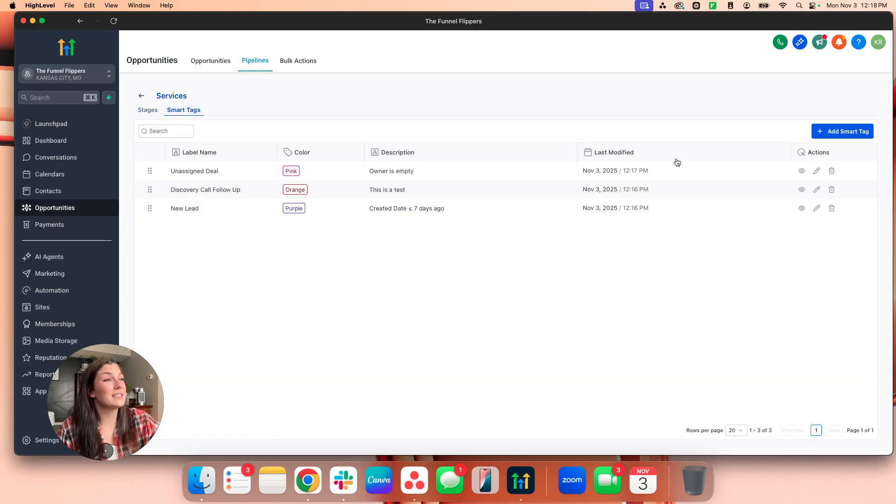
click(843, 132)
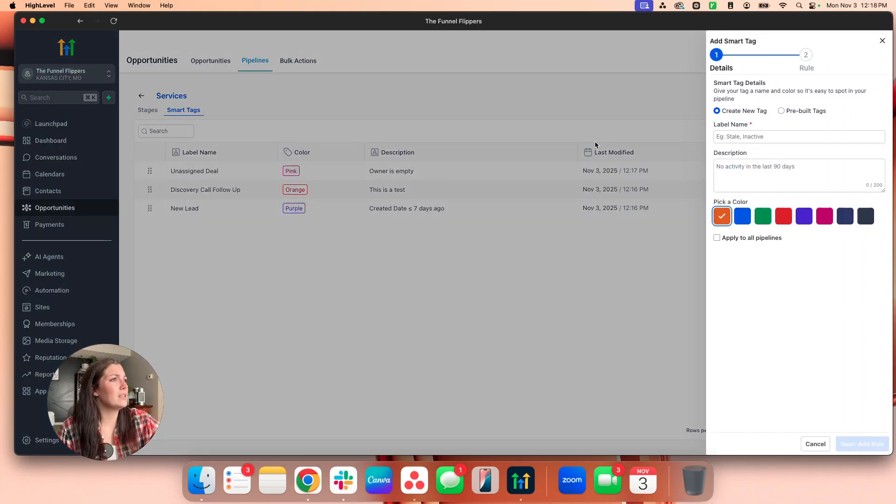
click(757, 137)
text(St)
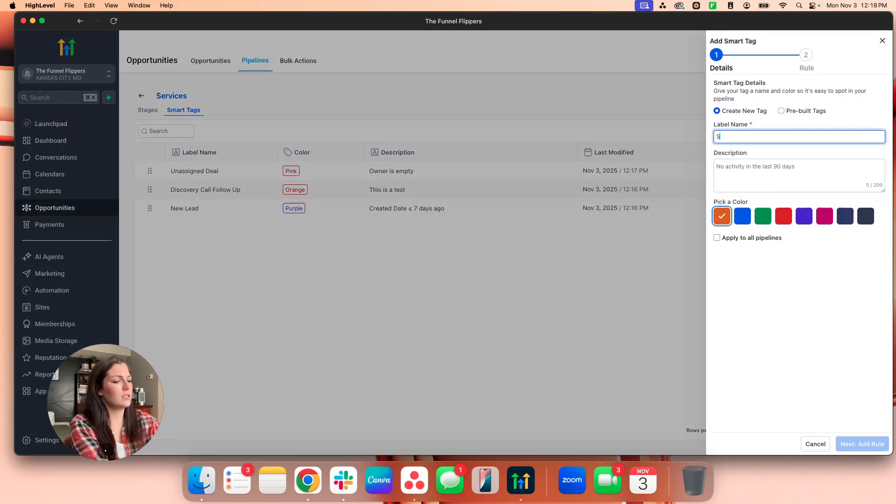
Look through the pre-built tags, keep High Value as the starting point, and name the new custom tag "Follow Up Stale Lead".
click(797, 111)
click(779, 137)
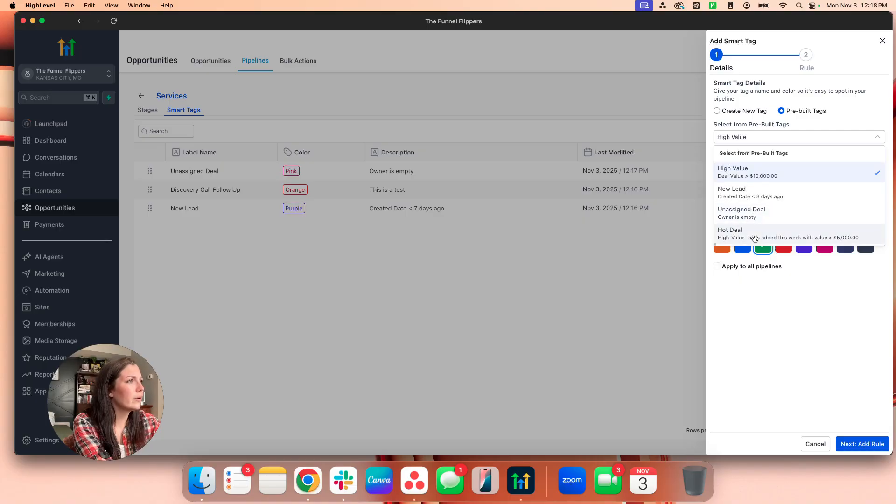
click(752, 169)
click(744, 112)
click(772, 134)
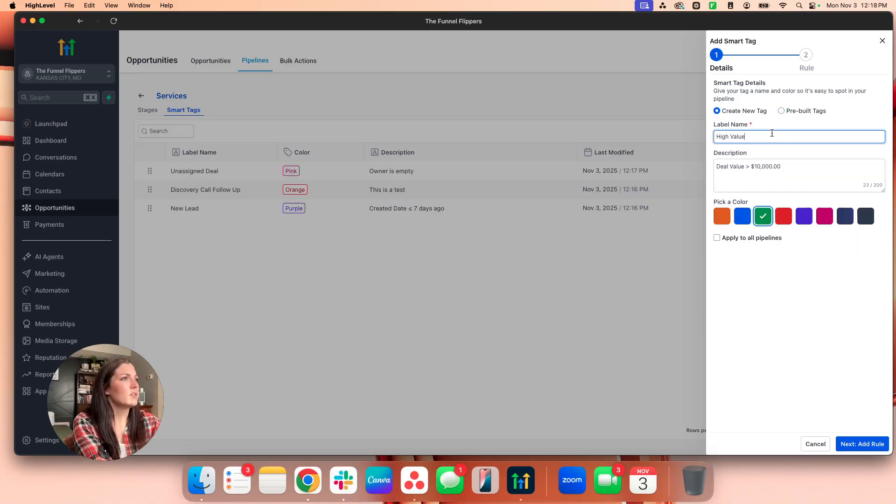
text(Follow Up Stale Lead)
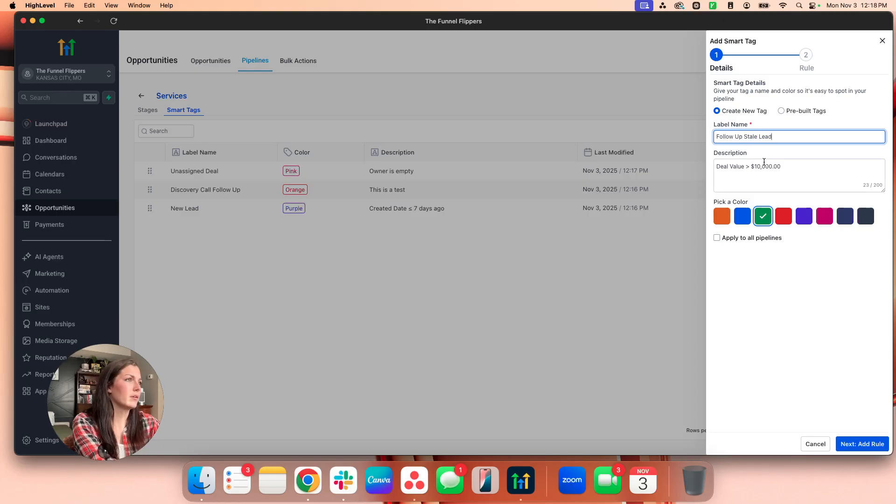
Give the new tag the description "test", color it blue, apply it to all pipelines, and proceed to its rule.
click(764, 161)
key(super+a)
text(test)
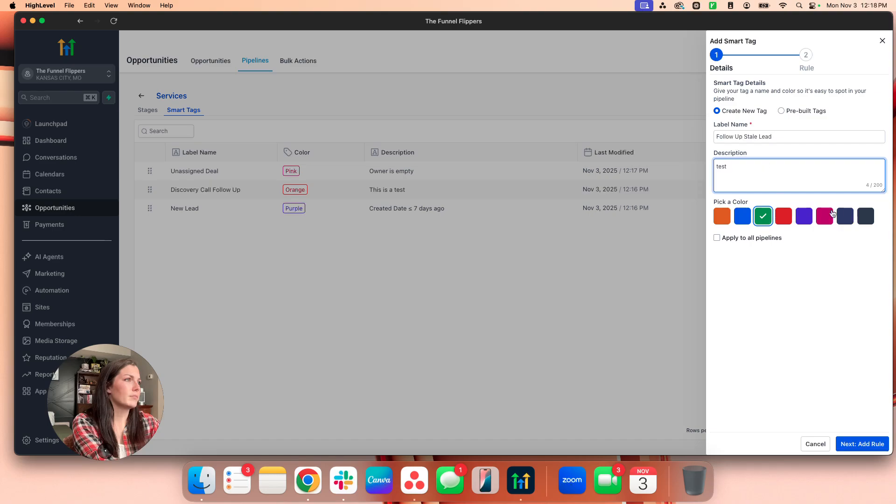
click(739, 217)
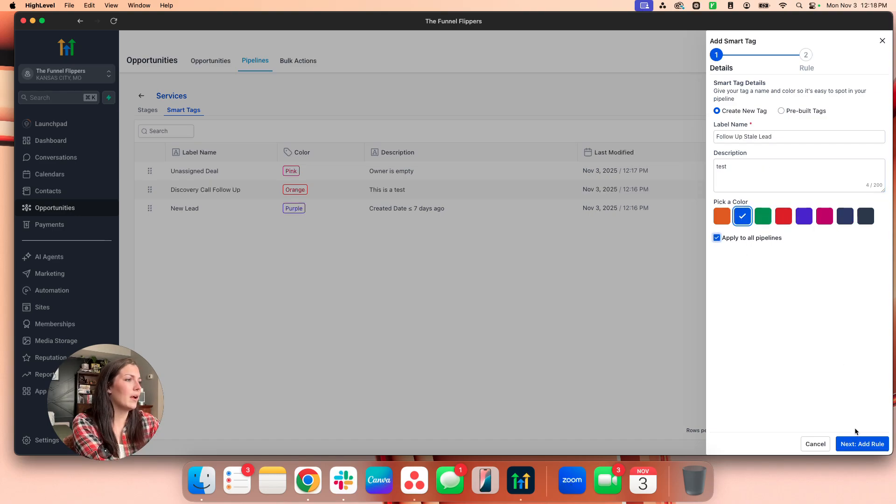
click(859, 443)
Try Last Stage Change Date as the rule's field and check which operators and date ranges it offers.
click(762, 110)
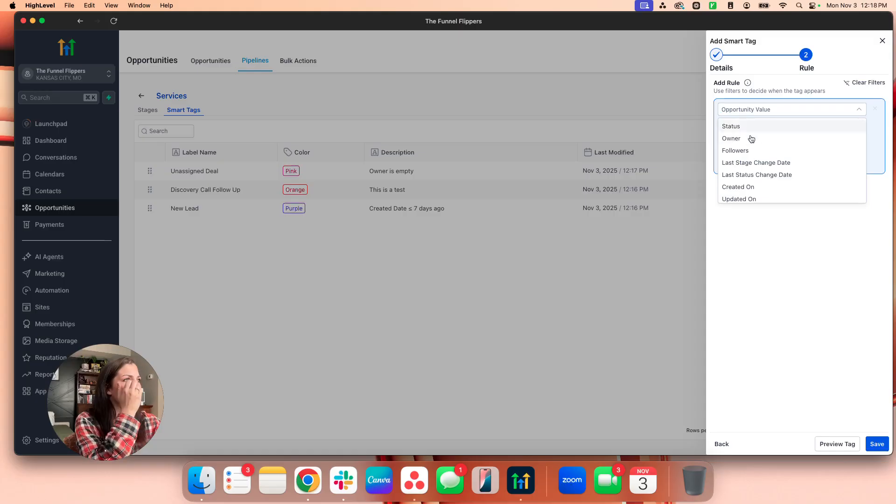
scroll(752, 154, down, 1)
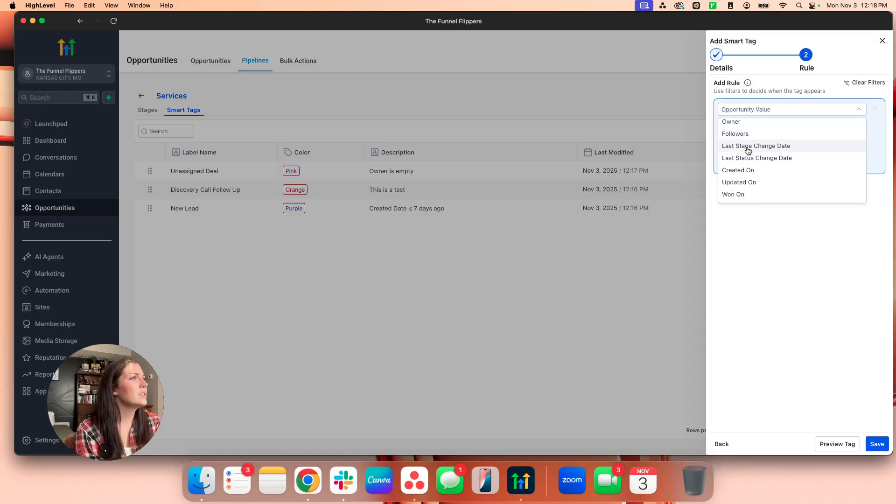
click(731, 147)
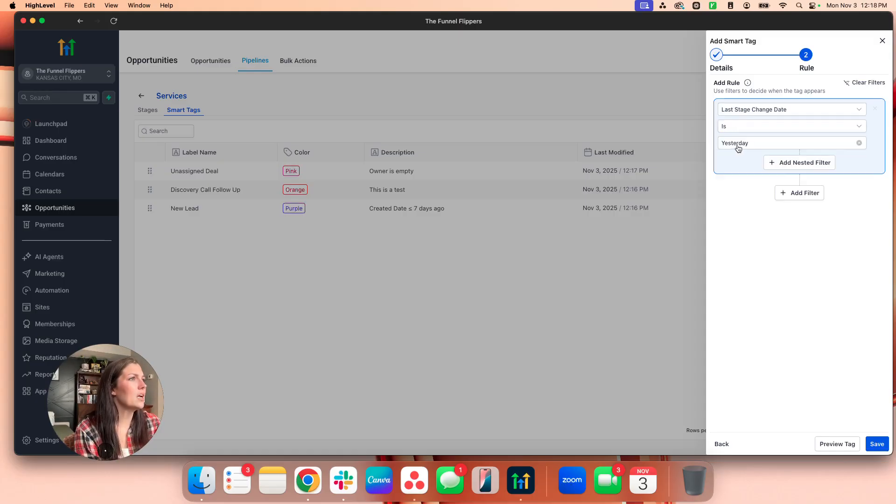
click(746, 143)
click(747, 132)
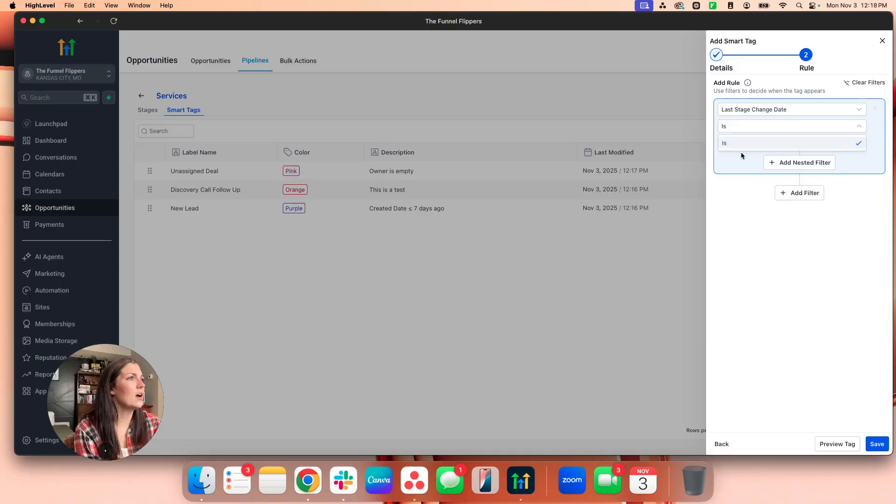
click(743, 127)
Set the tag's rule to Last Status Change Date is Last Month.
click(755, 112)
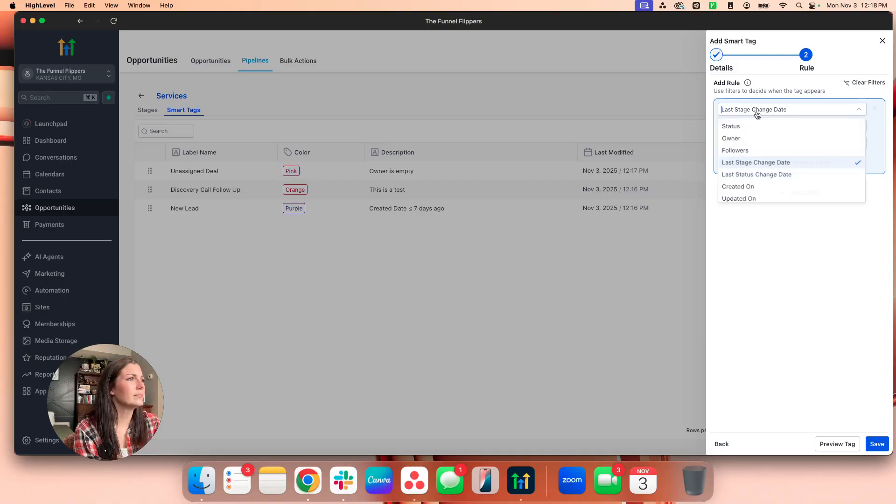
click(762, 175)
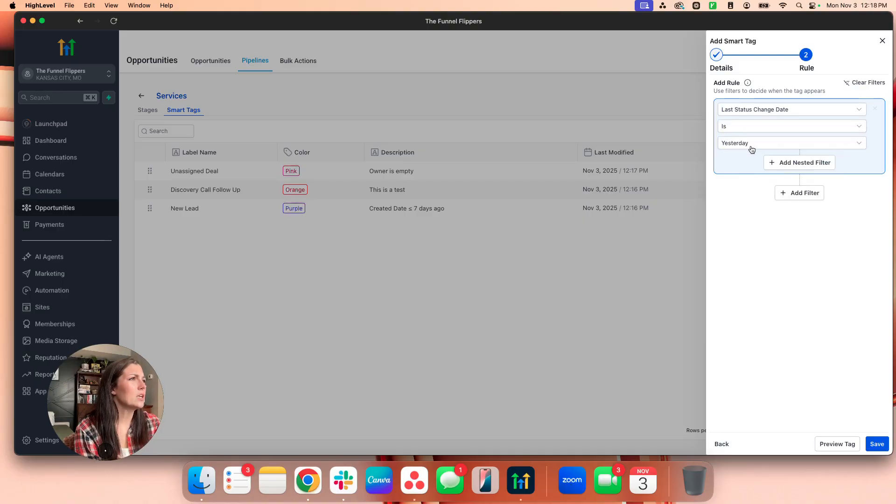
click(757, 147)
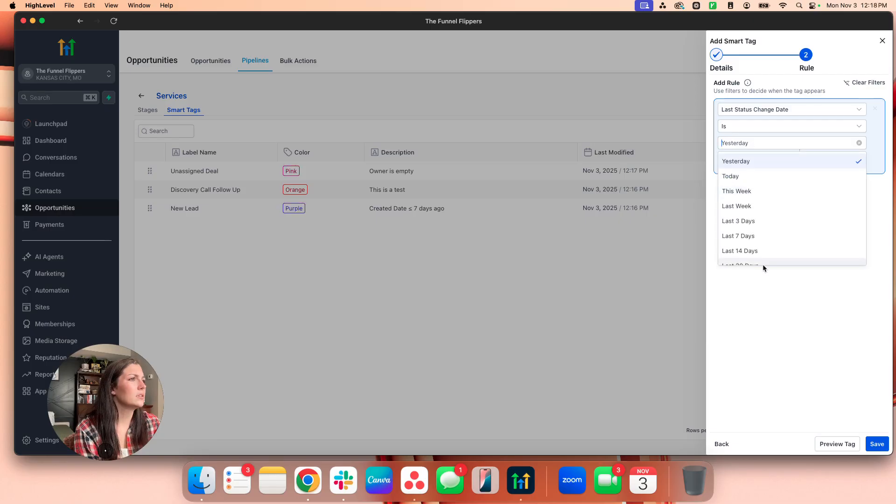
scroll(730, 221, down, 3)
click(743, 213)
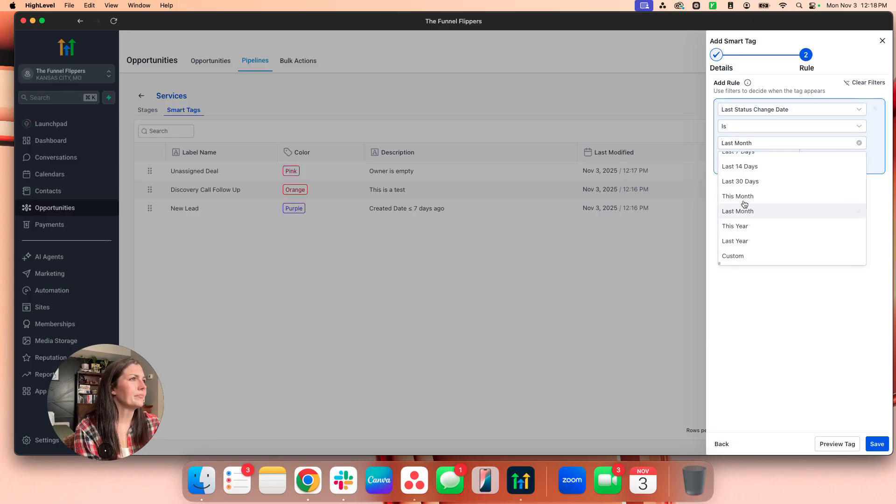
Look through the remaining rule fields, keep Last Status Change Date, and save the smart tag.
click(785, 112)
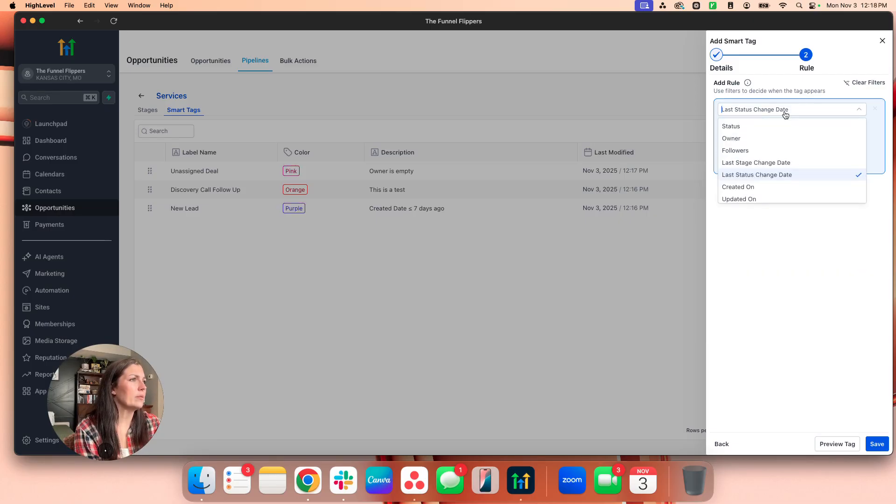
scroll(752, 174, down, 3)
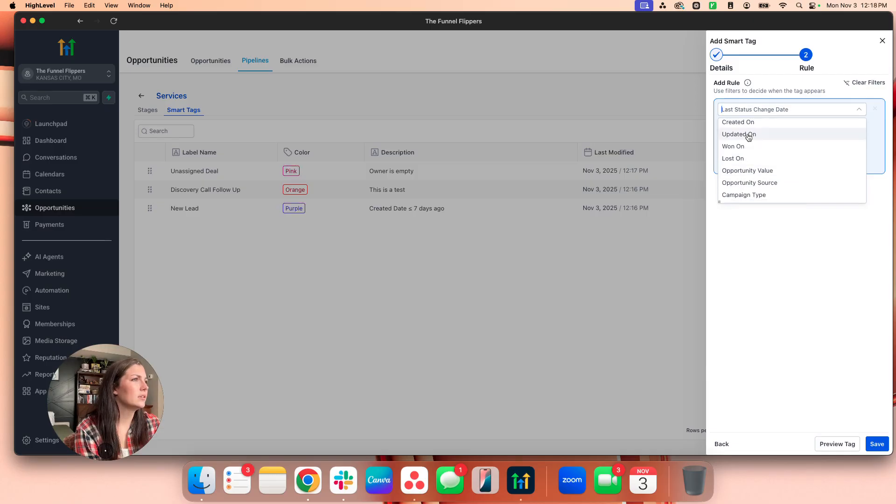
scroll(751, 178, down, 1)
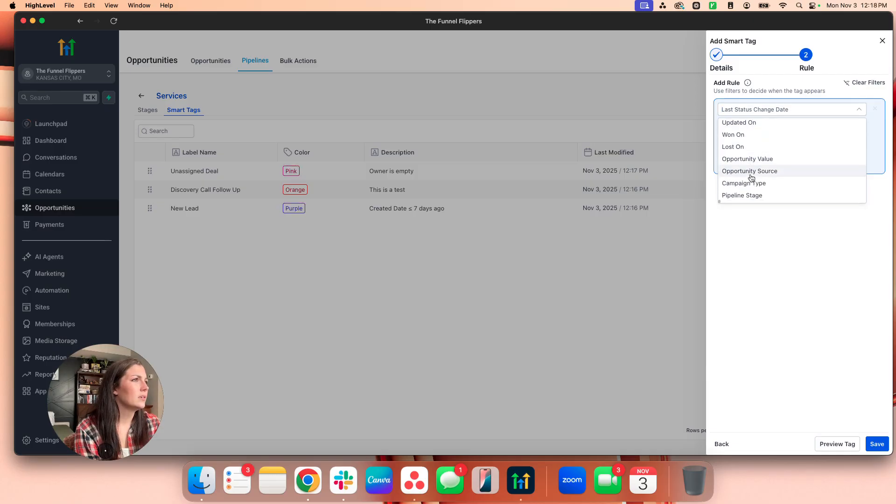
click(765, 270)
click(872, 451)
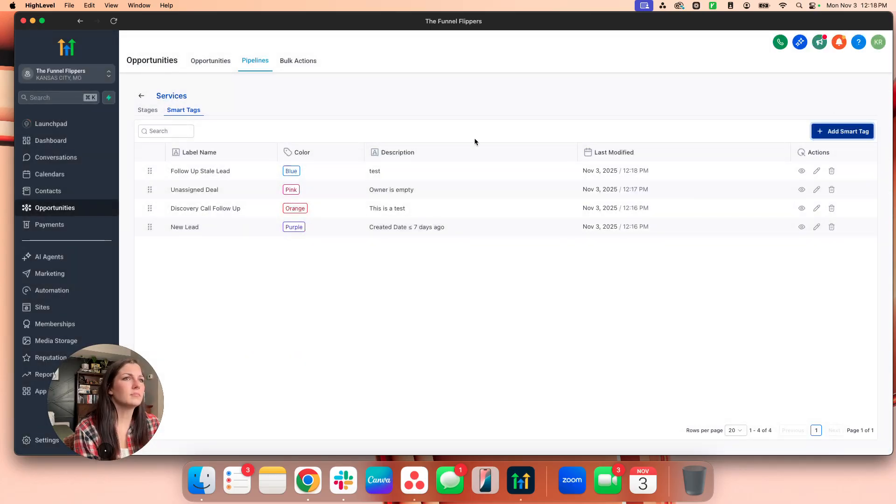
Return to the Services opportunities board and examine the cards in its stages for the Follow Up Stale Lead tag.
click(209, 62)
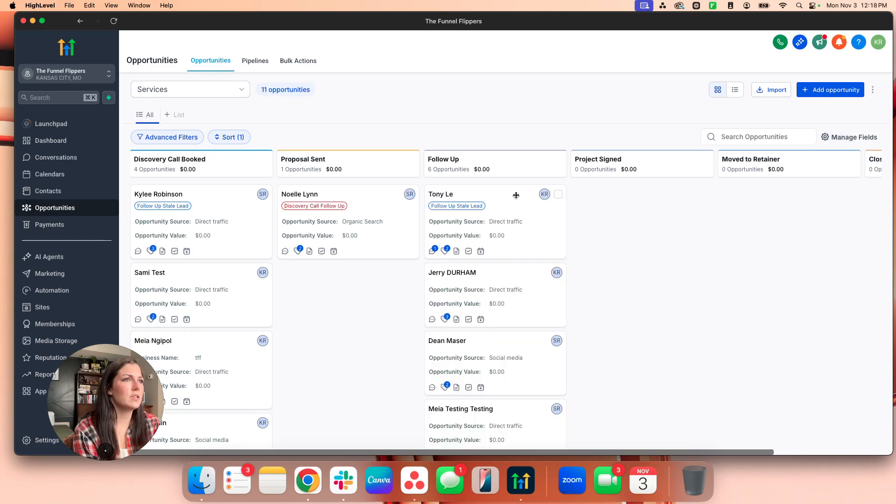
scroll(506, 274, down, 4)
scroll(249, 317, down, 1)
scroll(250, 317, up, 1)
scroll(495, 289, up, 2)
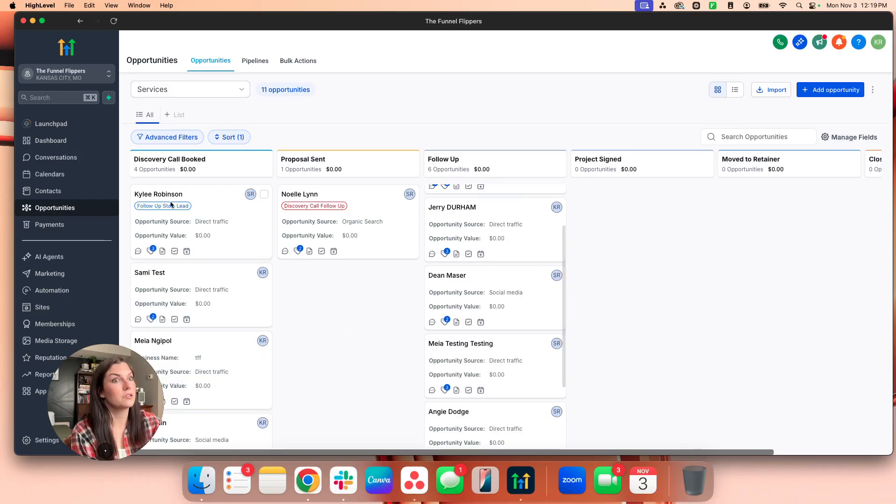
click(241, 62)
click(208, 61)
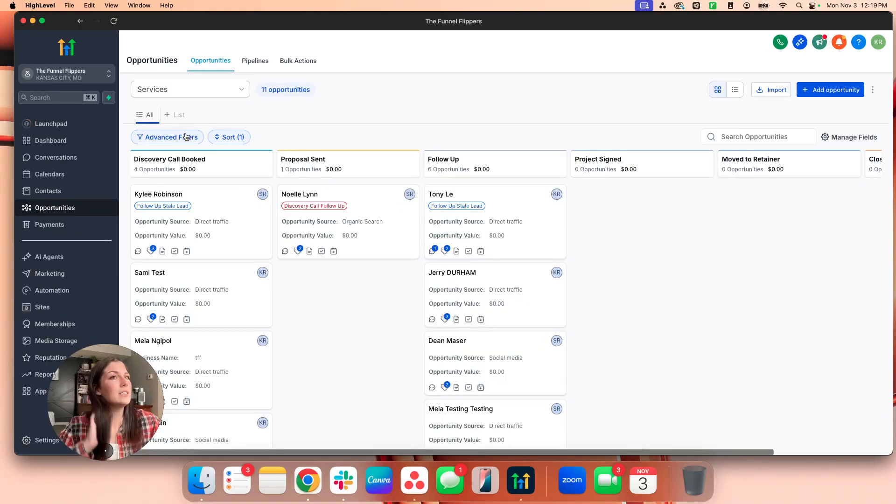
Review the board's advanced filter criteria and the Status options, leaving the filters as they are.
click(211, 141)
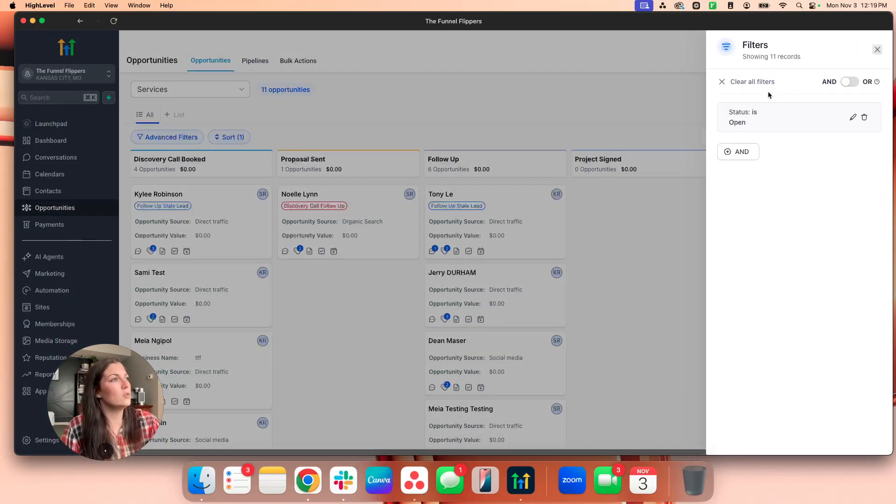
click(742, 154)
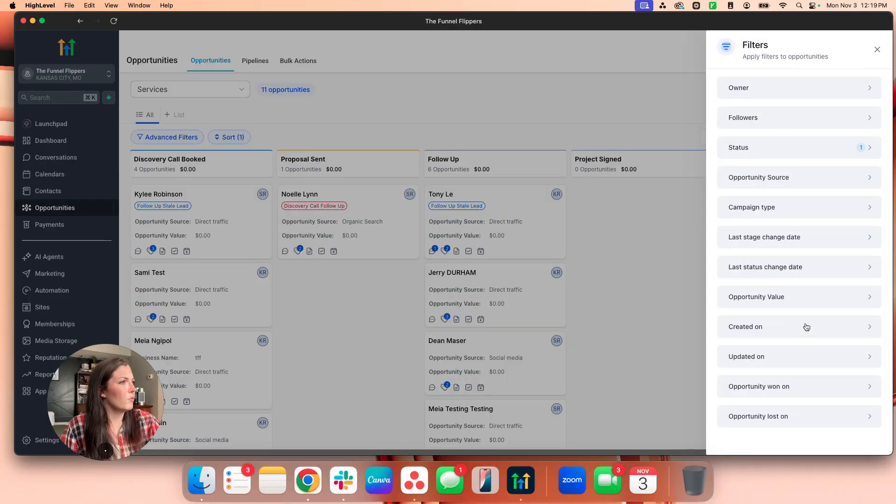
click(782, 155)
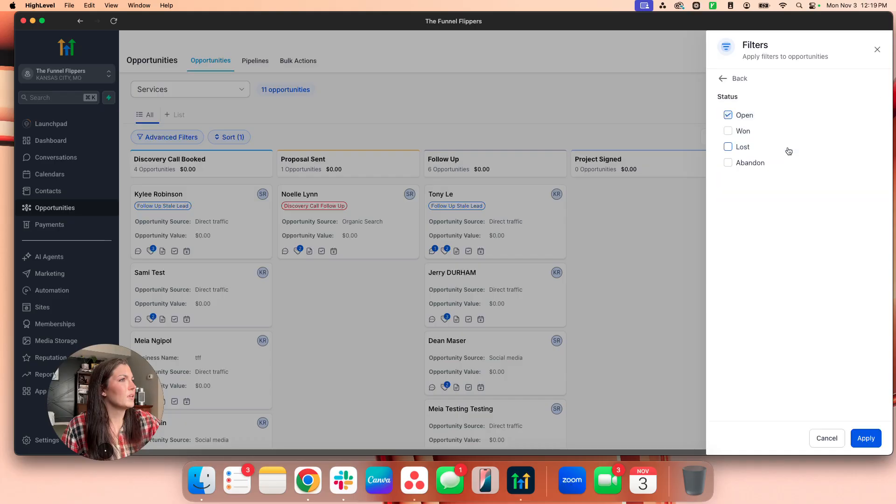
click(739, 76)
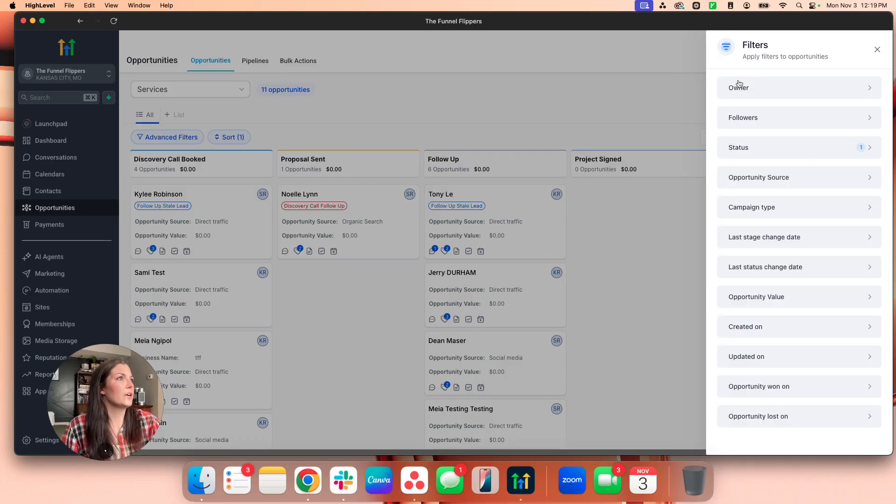
click(877, 49)
click(879, 48)
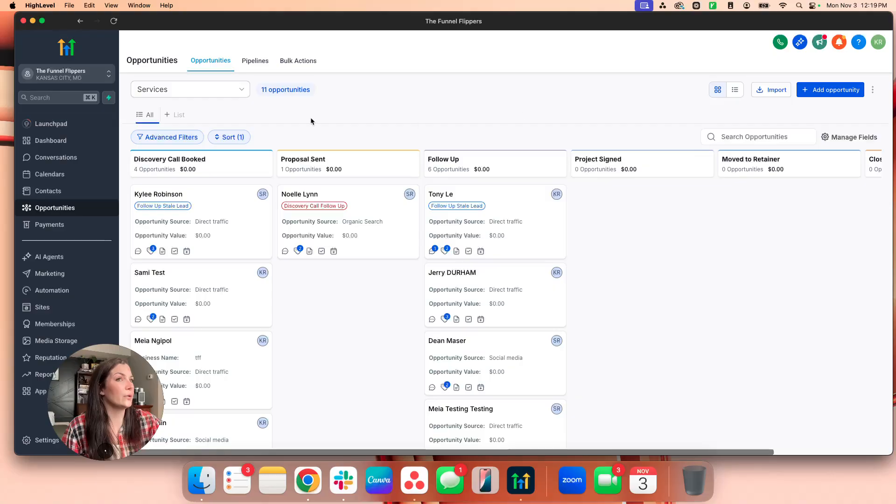
Check the board's sort settings, and remove the Status is Open filter from the advanced filters.
click(236, 137)
click(284, 136)
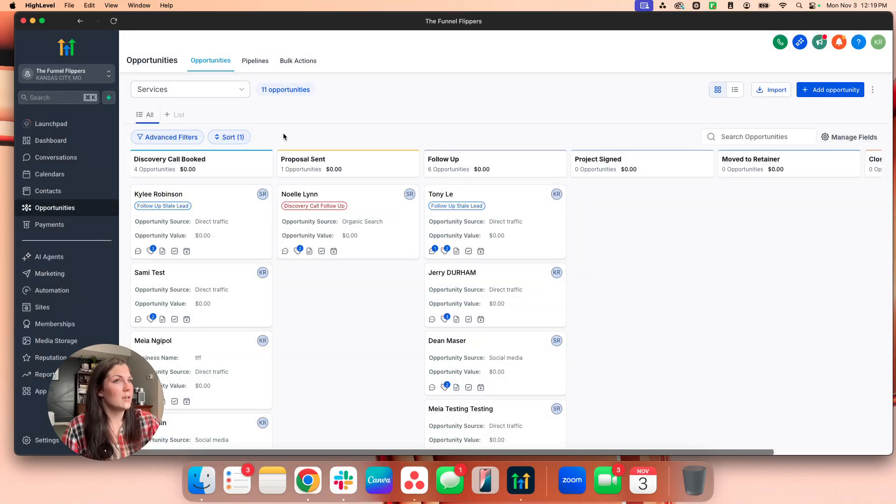
click(151, 137)
click(864, 117)
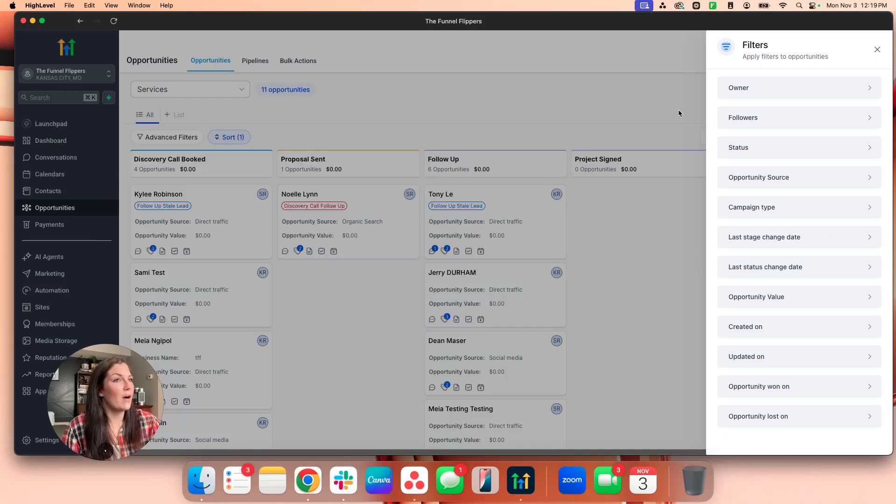
click(877, 50)
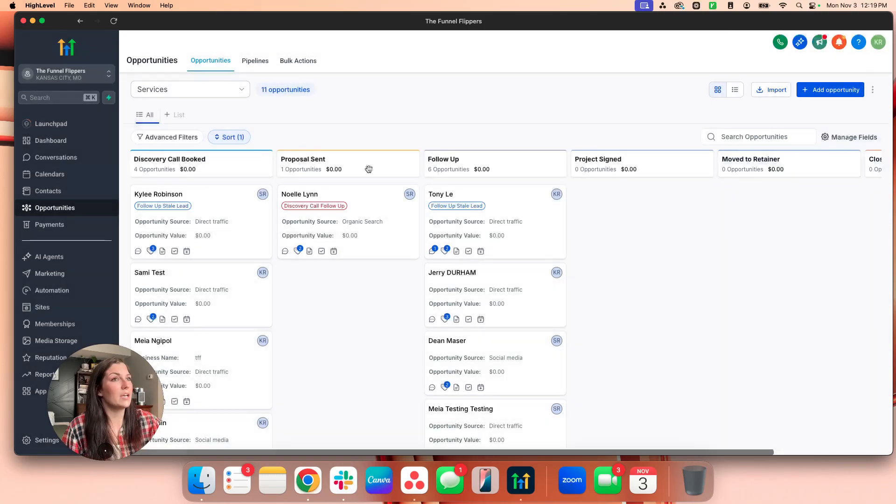